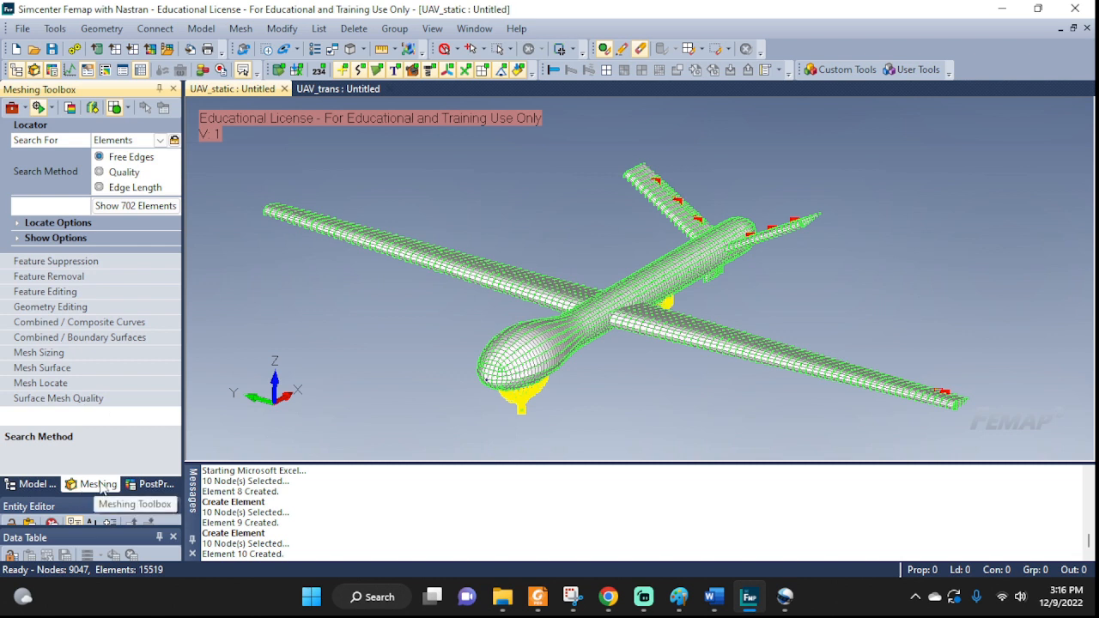
Turn on the entity locator and have it highlight elements by free edges
left_click(38, 107)
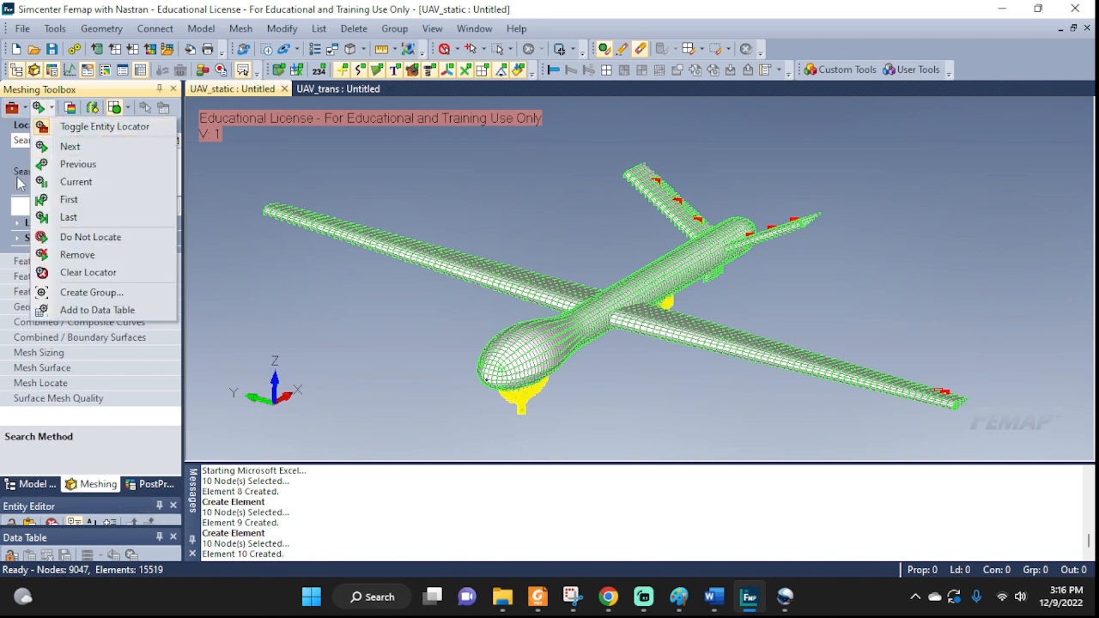
left_click(137, 129)
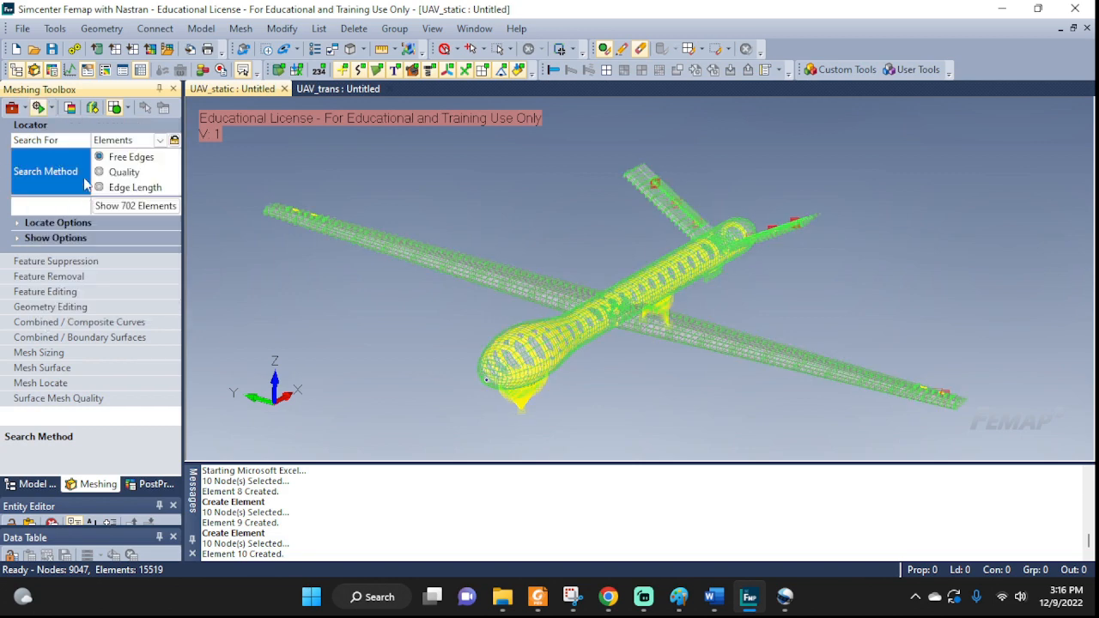
left_click(160, 140)
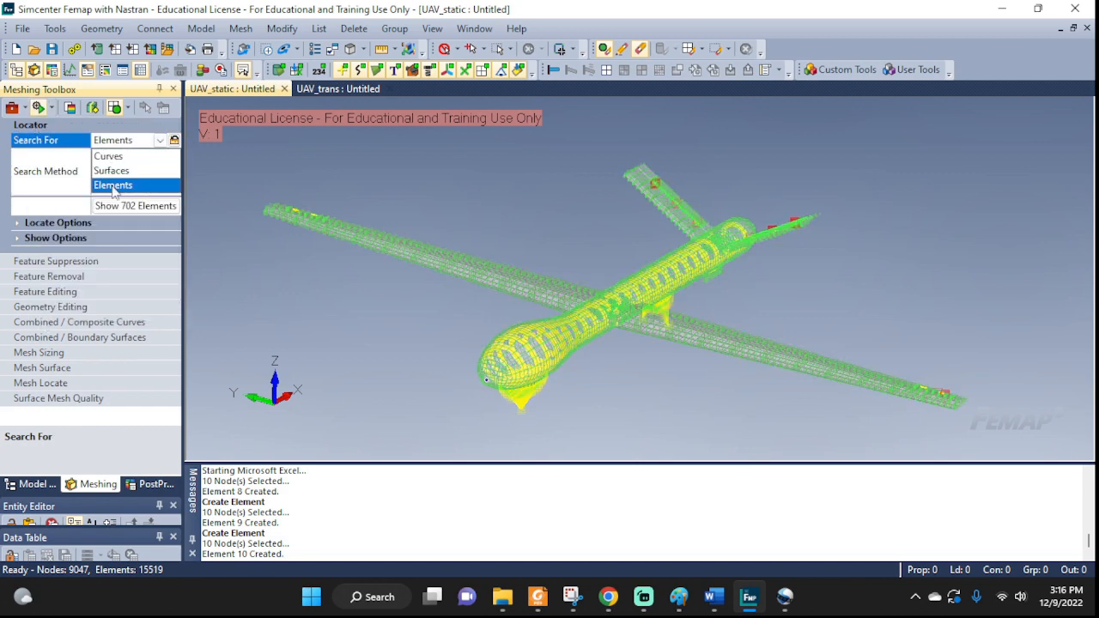
left_click(113, 187)
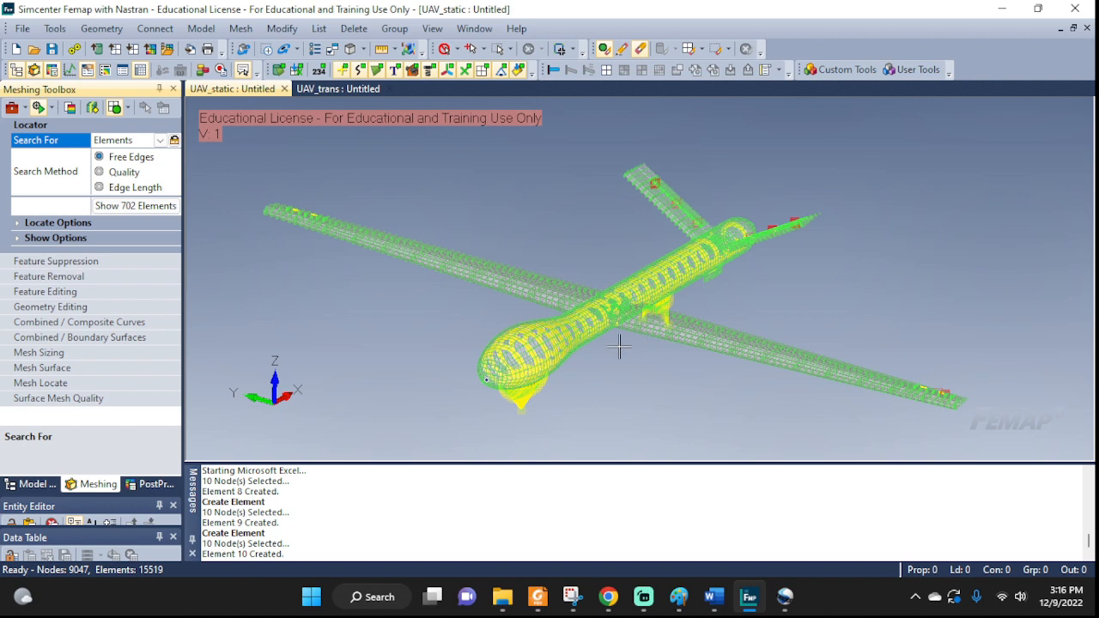
left_click(140, 158)
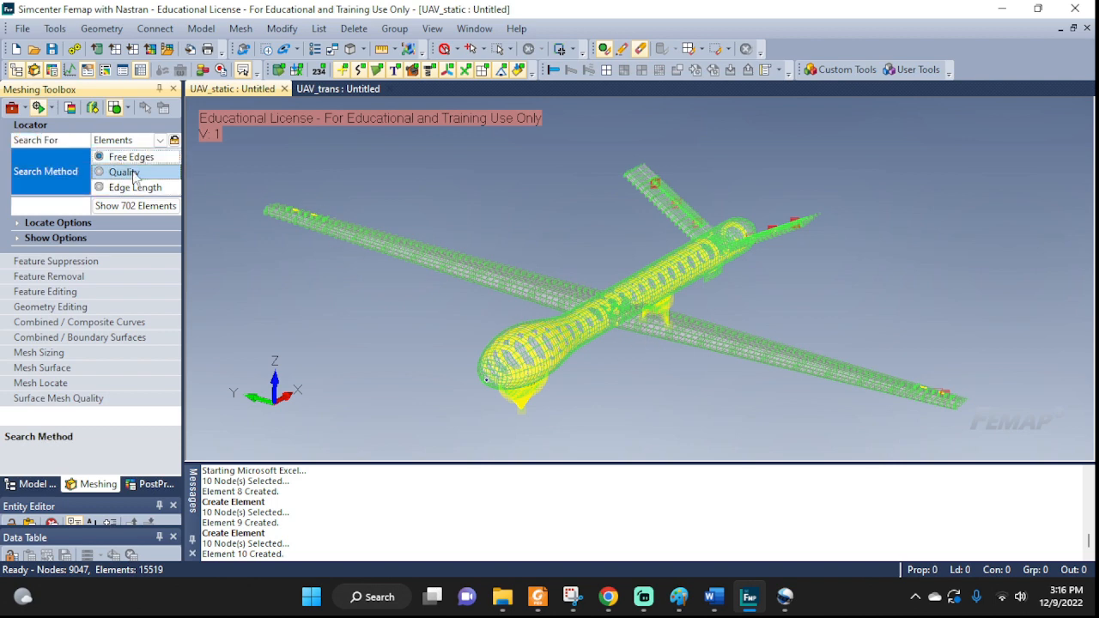
Start a new element of type Rigid for the highlighted free-edge elements near the wing tip
scroll(788, 323, "up", 3)
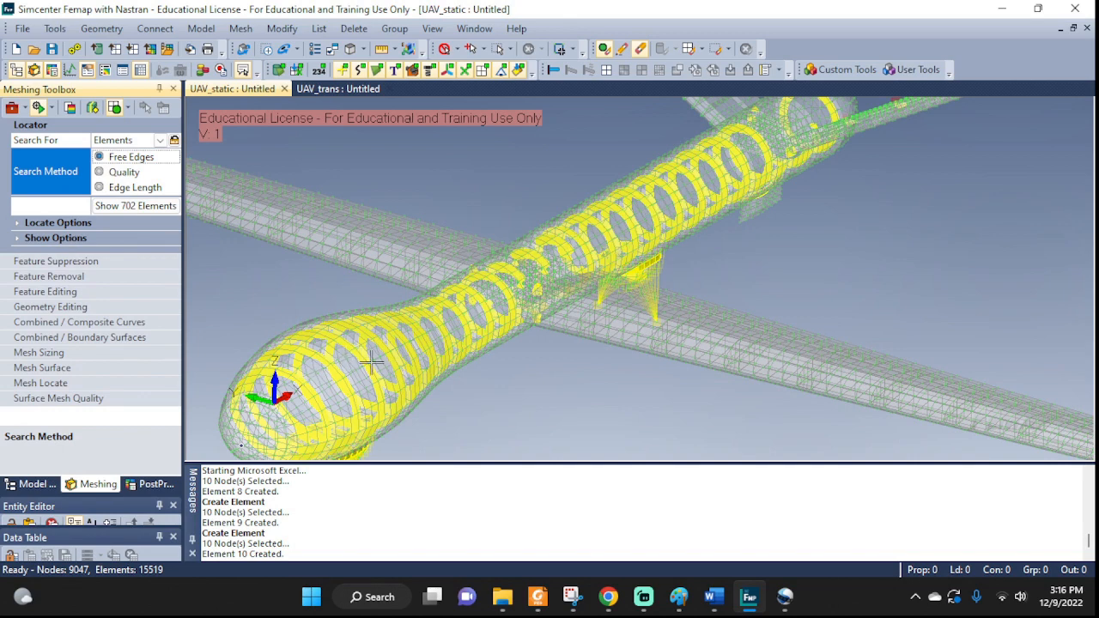
scroll(636, 361, "up", 3)
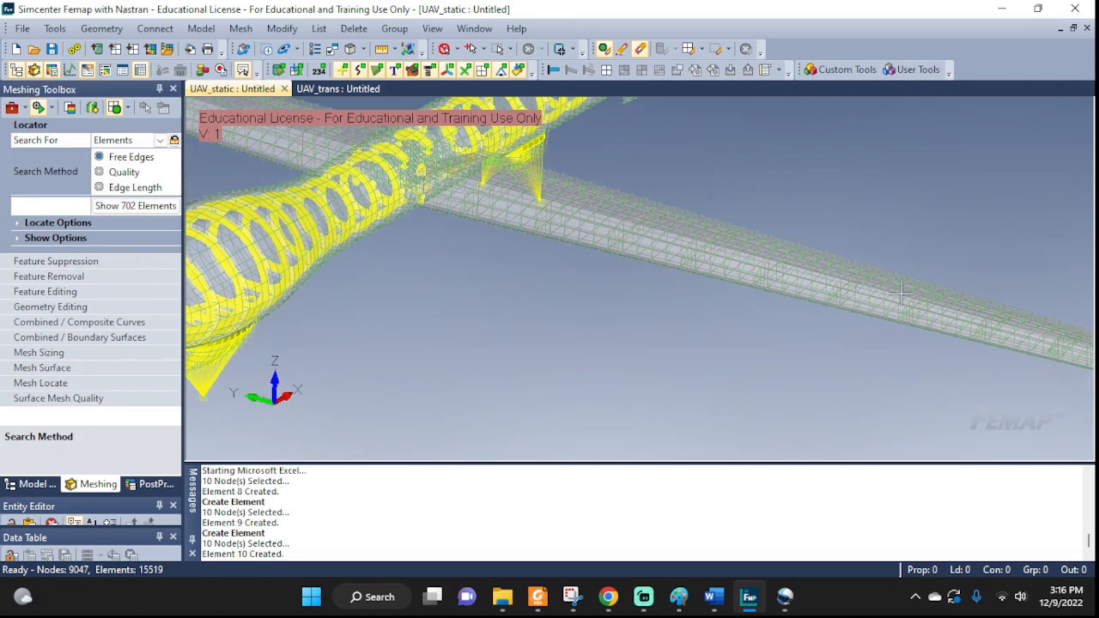
scroll(685, 352, "up", 5)
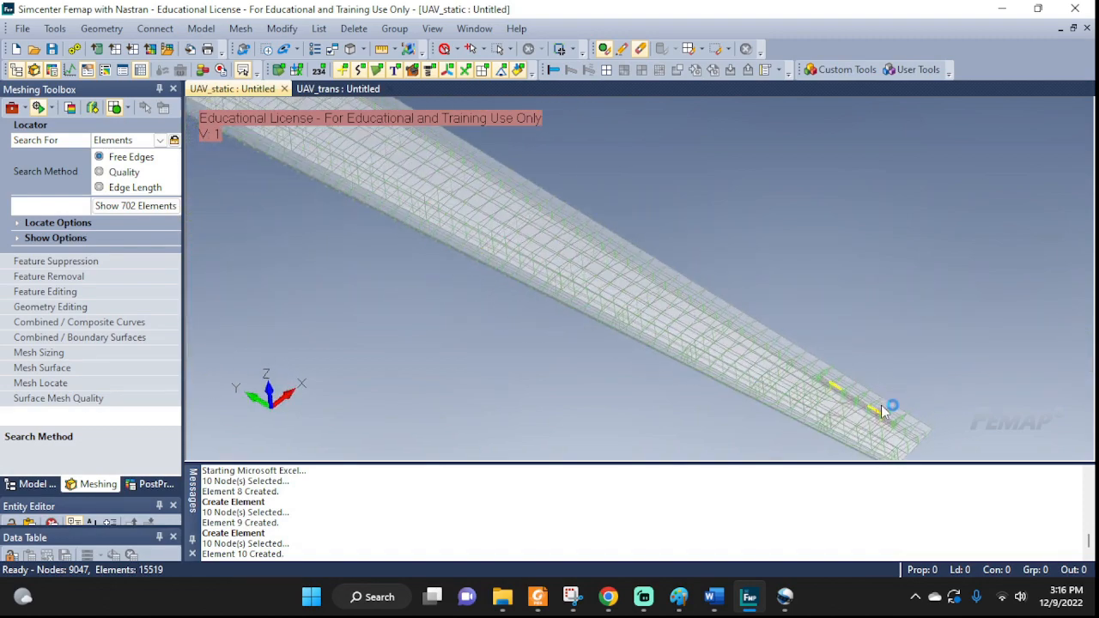
scroll(885, 399, "up", 5)
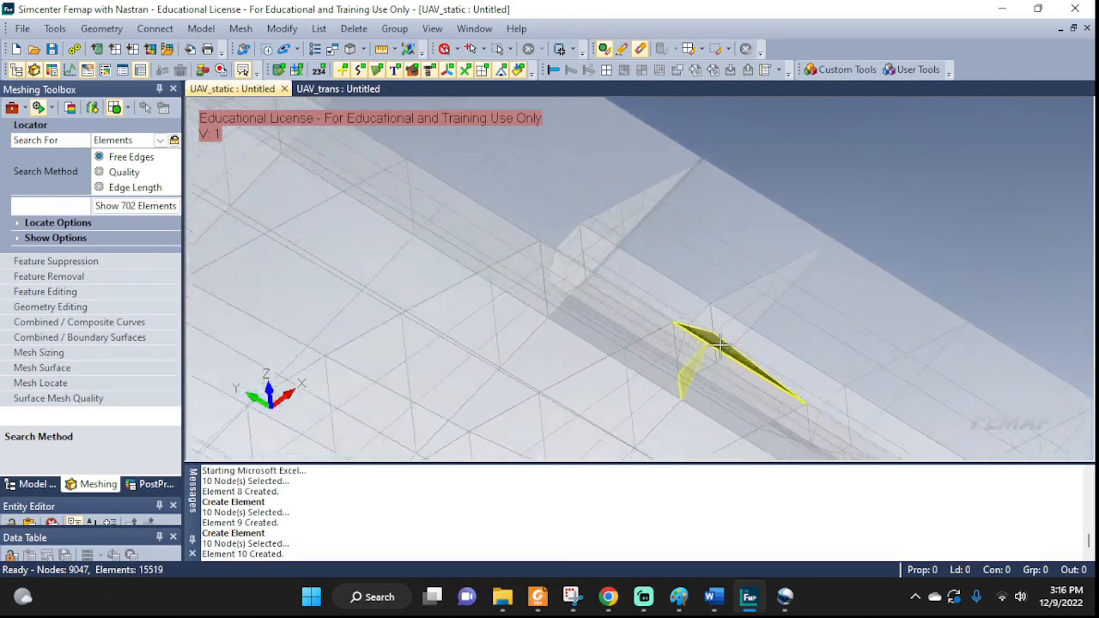
middle_click_drag(726, 345, 940, 321)
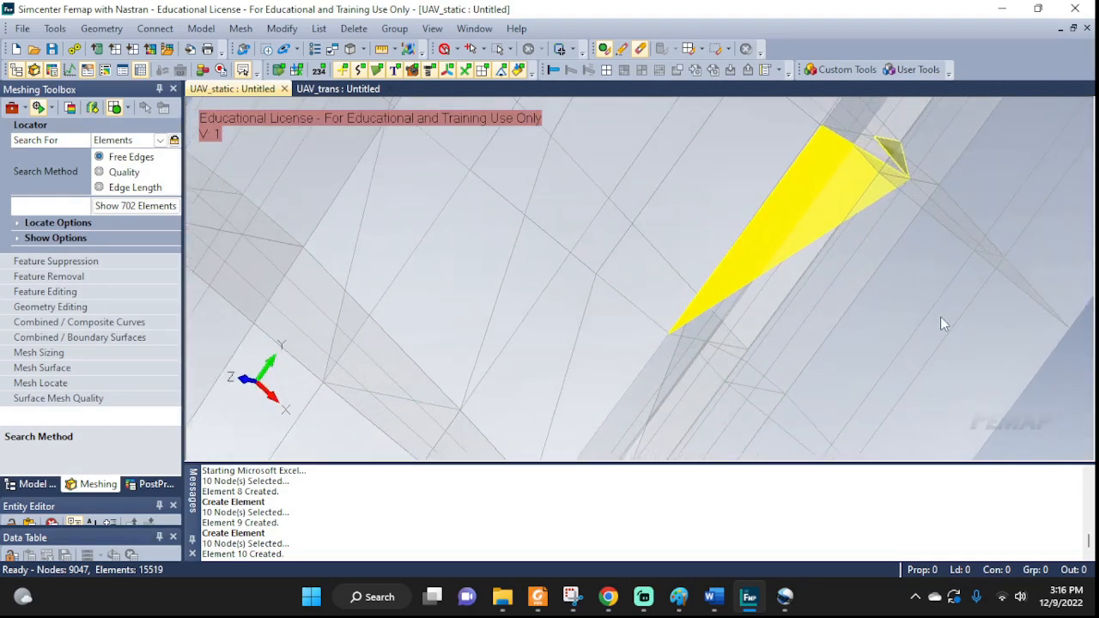
middle_click_drag(953, 185, 836, 274)
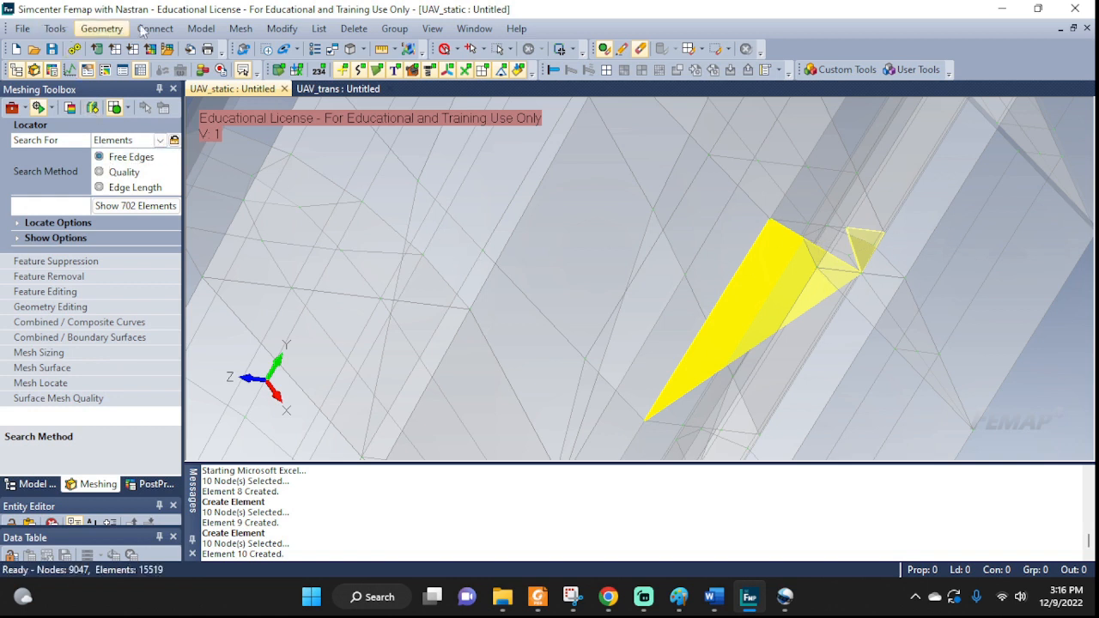
left_click(205, 31)
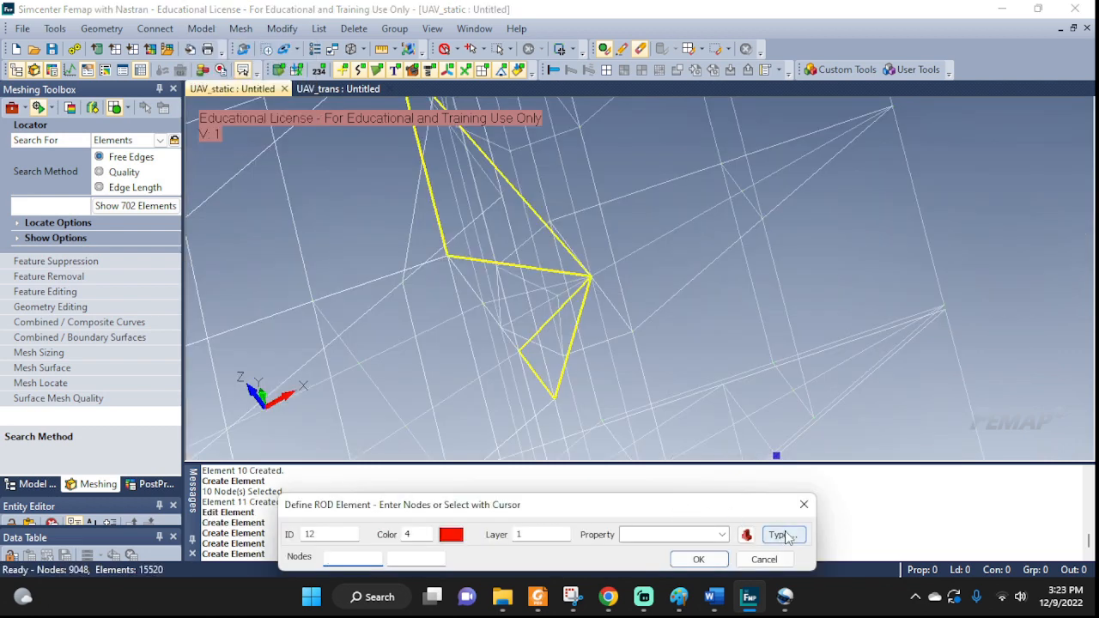
left_click(783, 535)
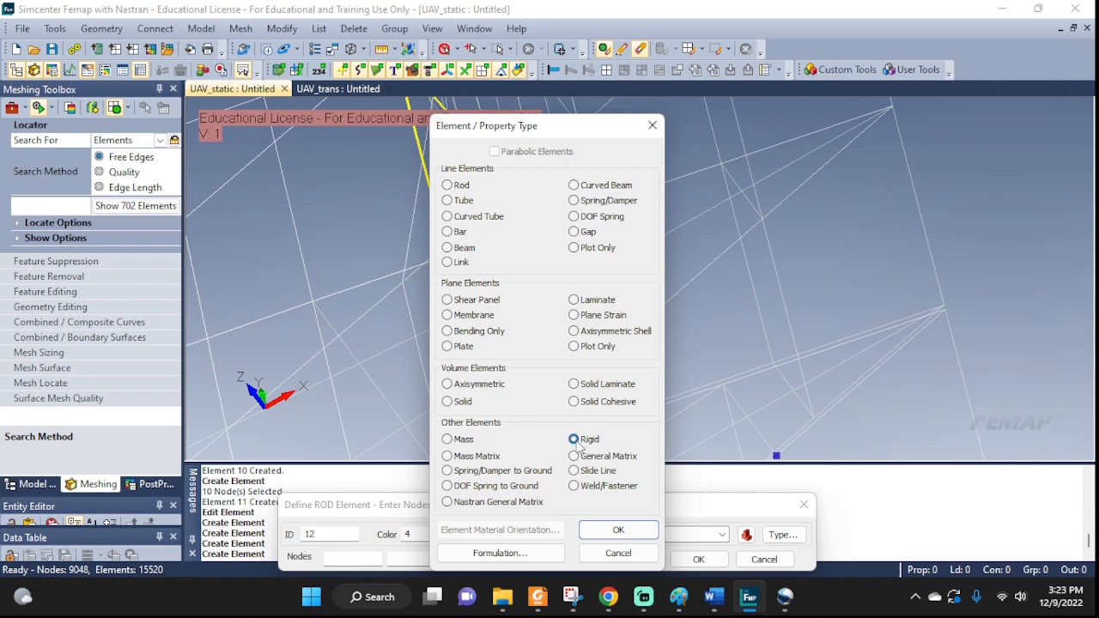
left_click(607, 531)
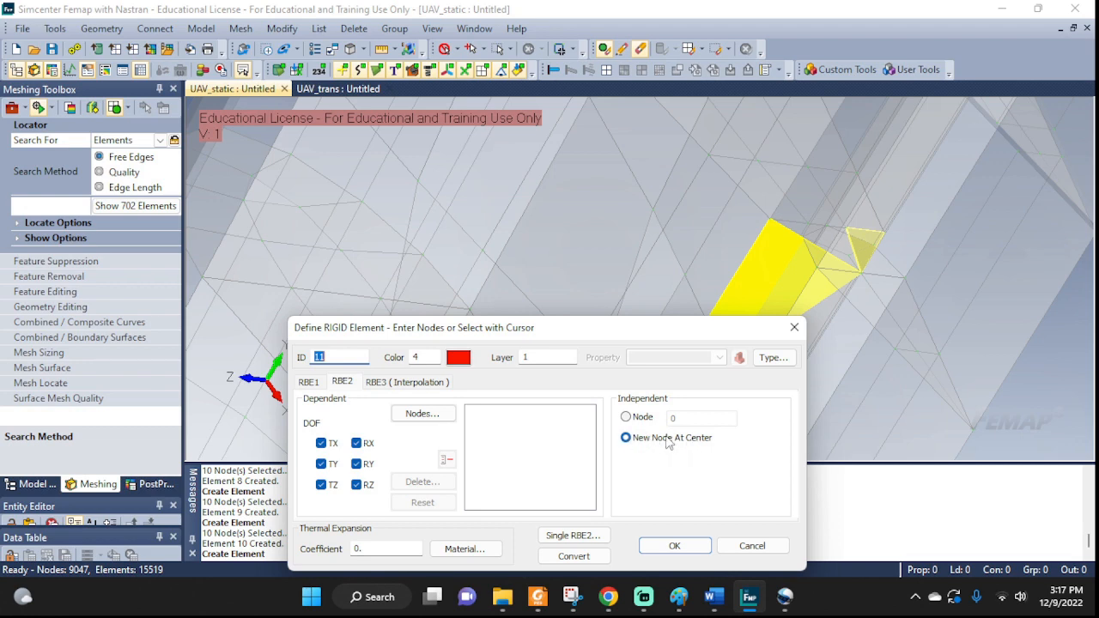
Pick nine corner nodes on and around the highlighted free-edge elements as dependent nodes of the RBE2 element
left_click(422, 413)
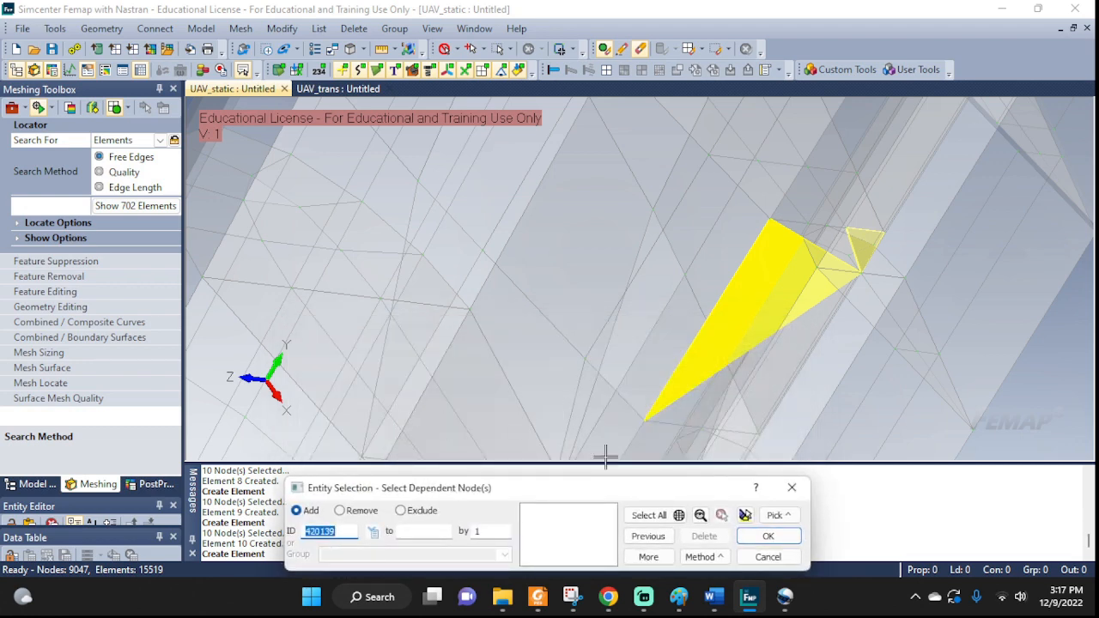
left_click(649, 420)
left_click(770, 220)
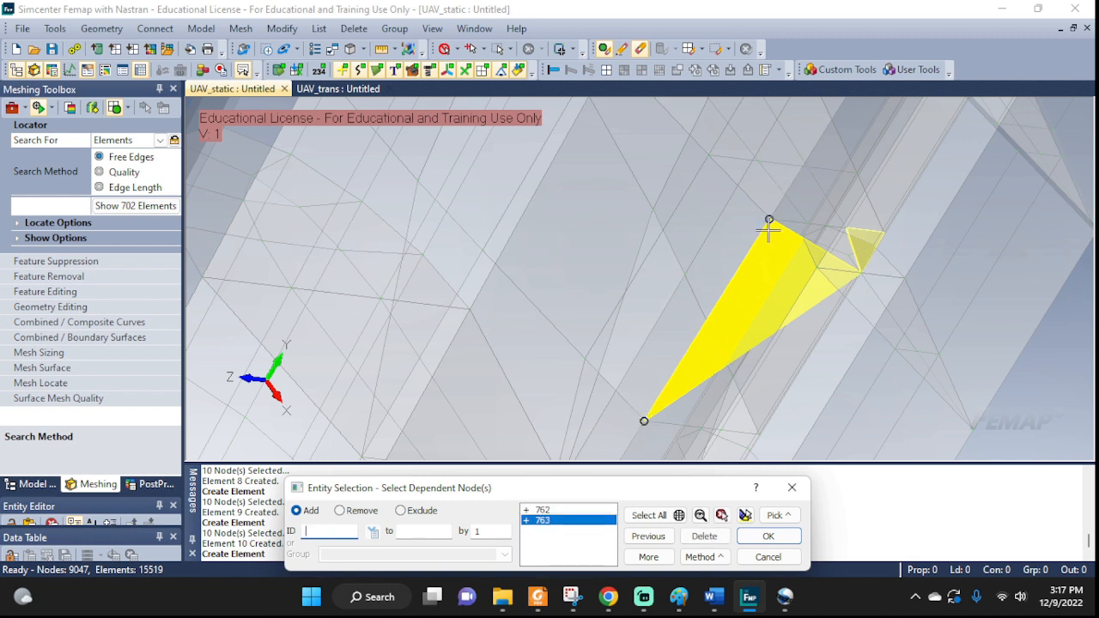
left_click(859, 275)
left_click(845, 229)
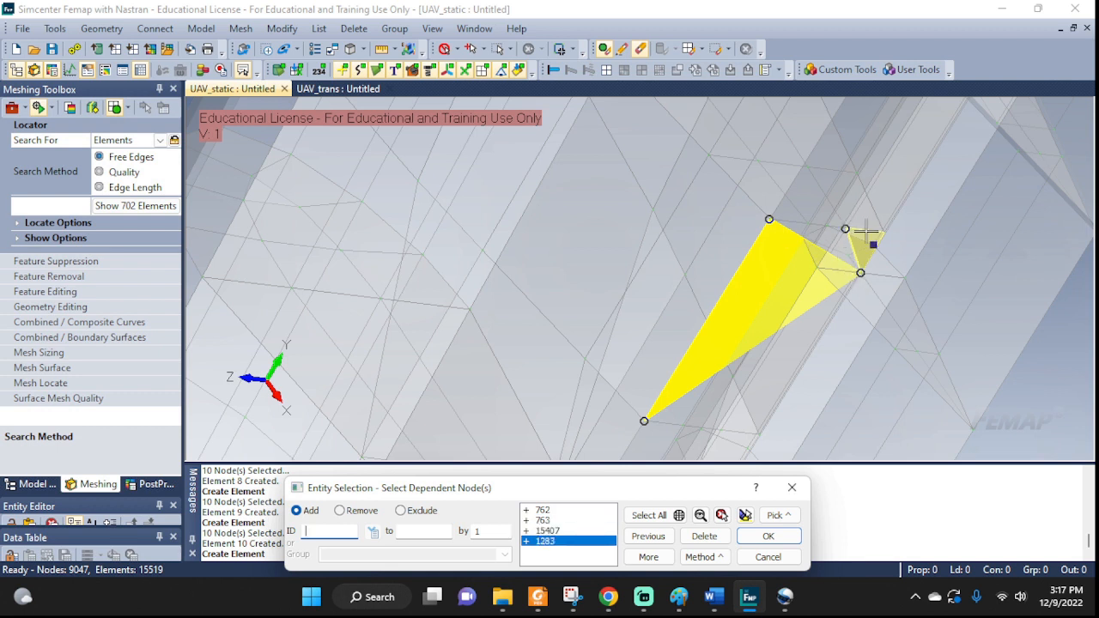
left_click(884, 233)
left_click(803, 238)
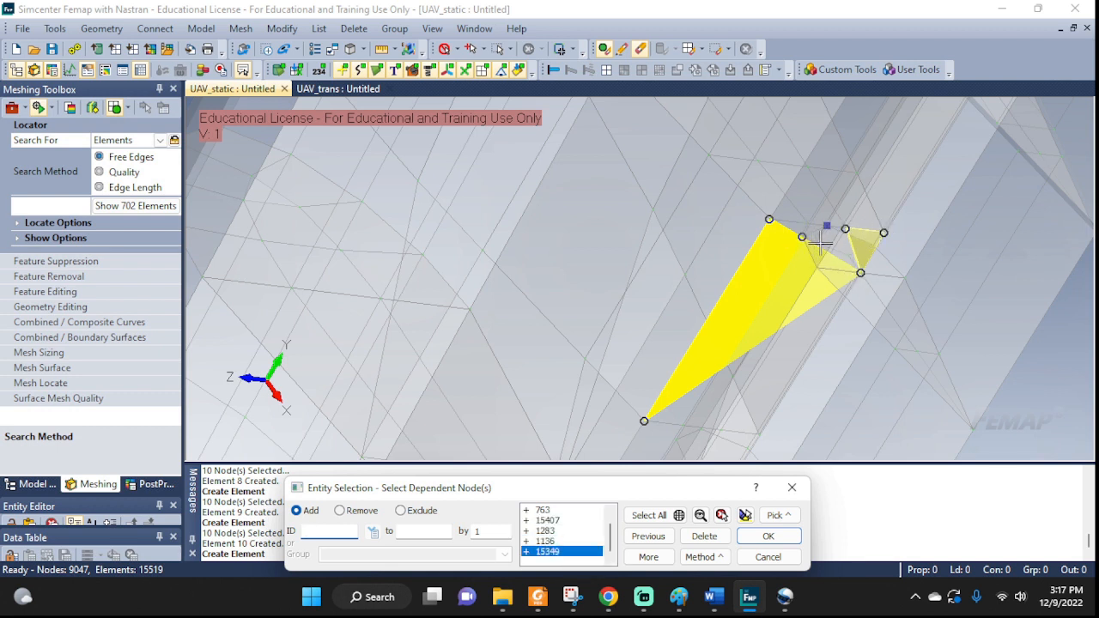
left_click(826, 227)
left_click(816, 268)
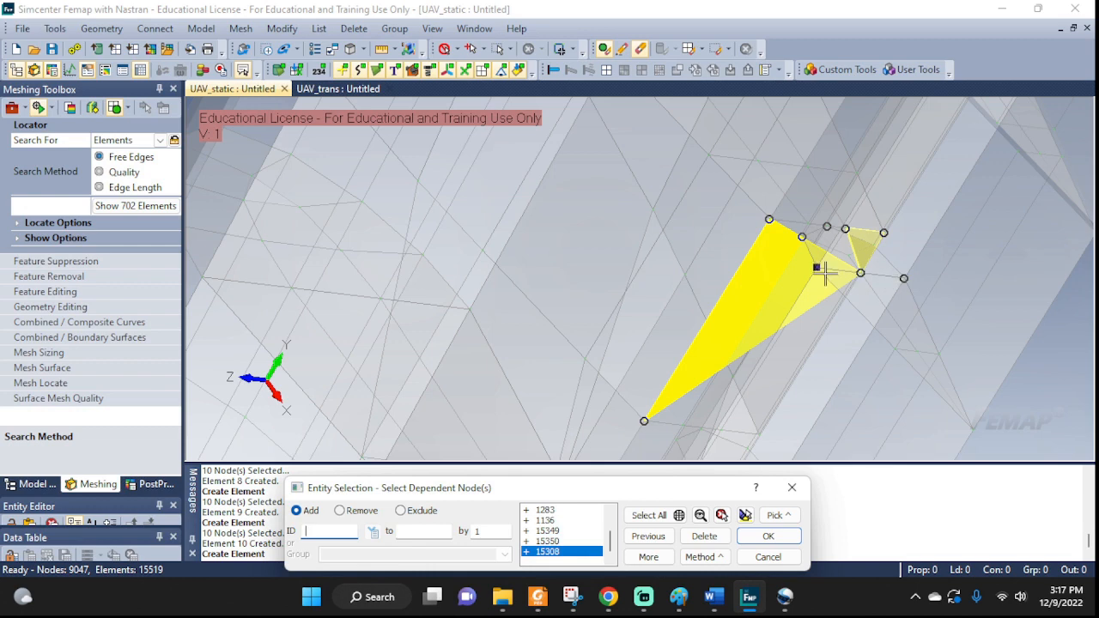
left_click(906, 279)
Add the remaining inner node between the highlighted elements as dependent and create the RBE2 element with a new node at center
middle_click_drag(925, 283, 896, 298)
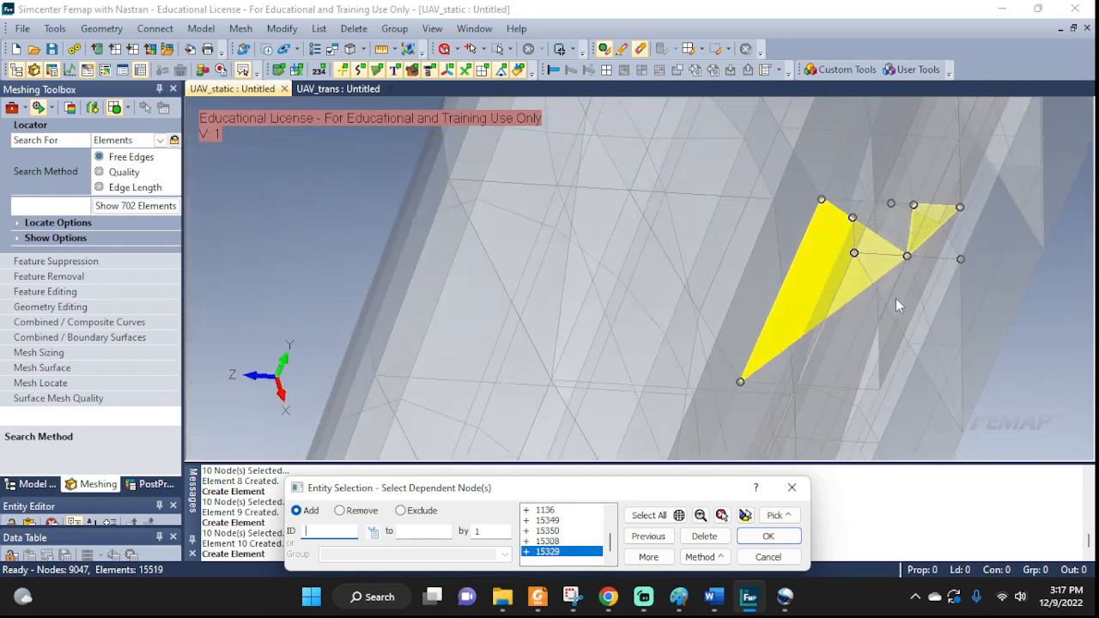
scroll(914, 200, "up", 2)
left_click(894, 270)
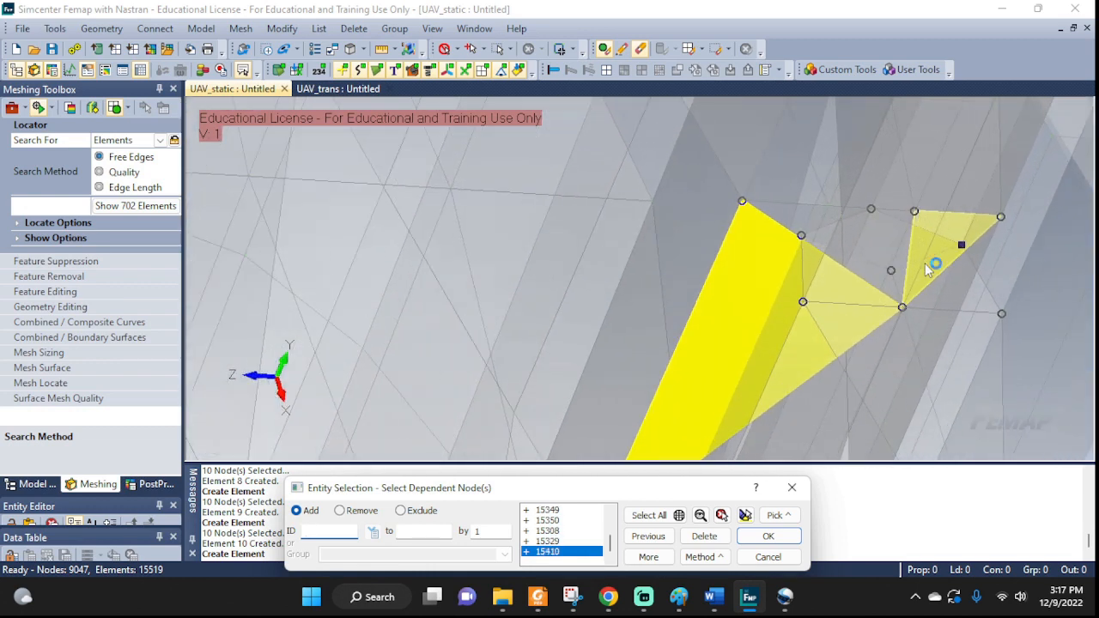
scroll(934, 263, "down", 2)
middle_click_drag(926, 299, 971, 293)
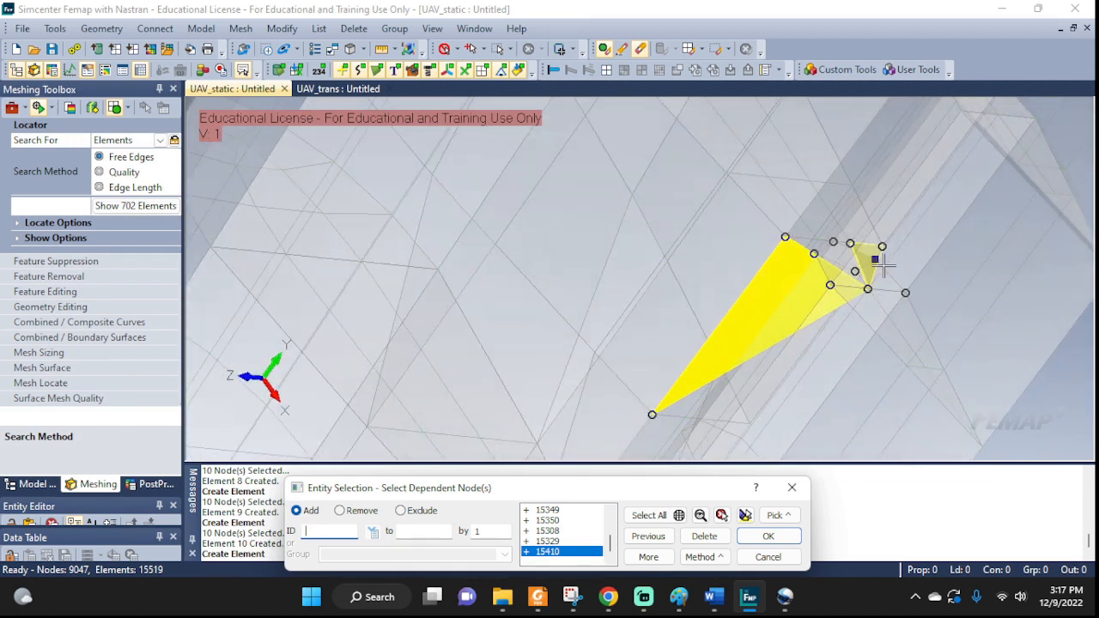
scroll(841, 296, "down", 2)
scroll(881, 281, "up", 5)
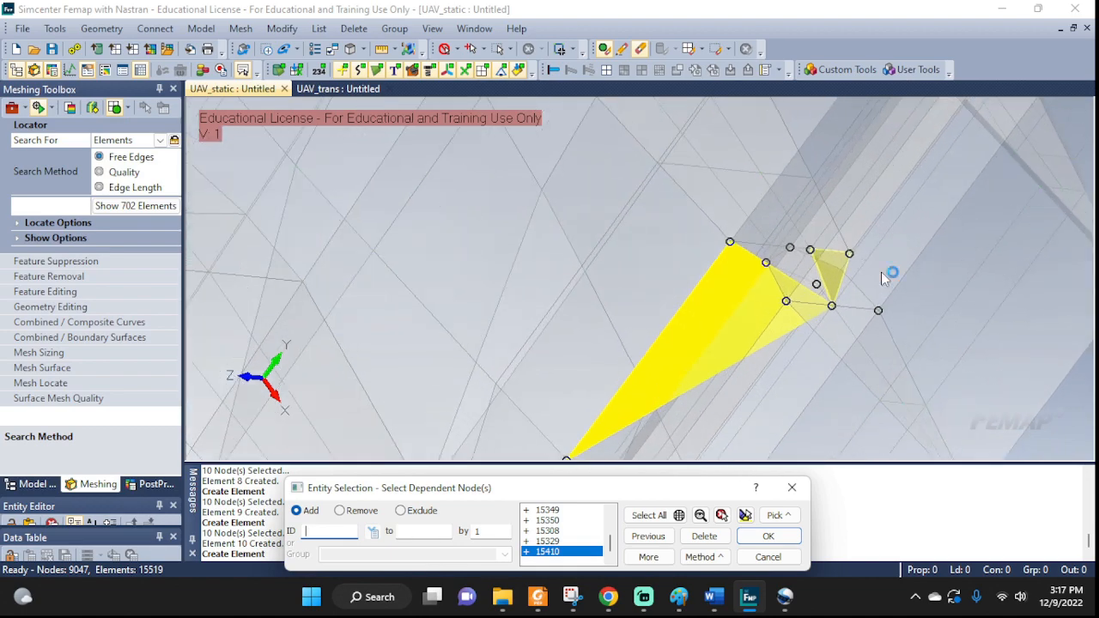
middle_click_drag(881, 271, 940, 278)
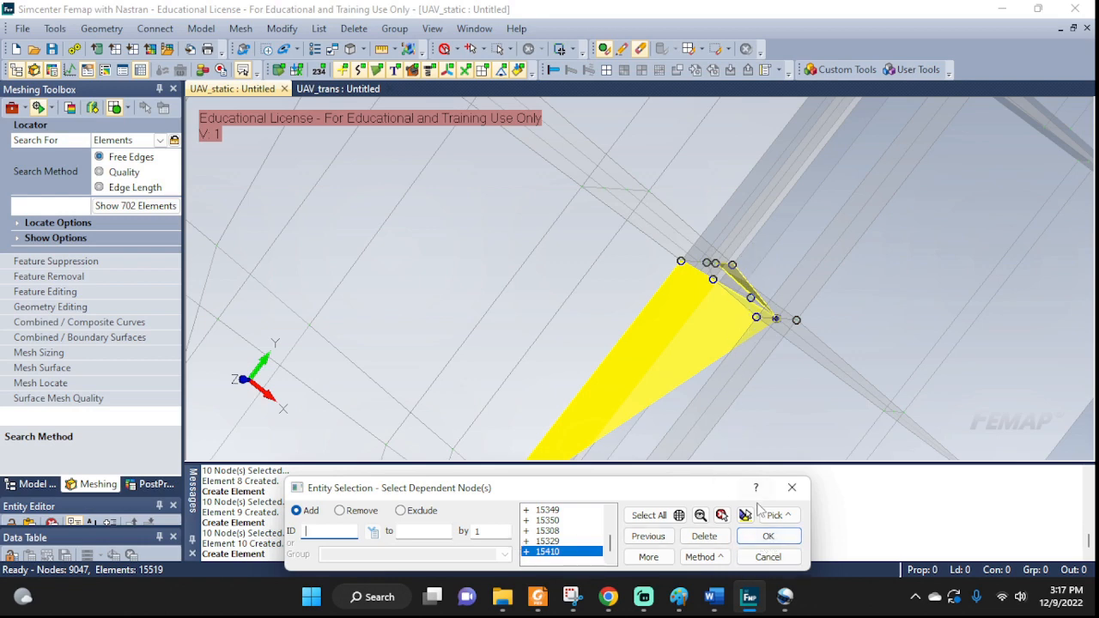
left_click(768, 536)
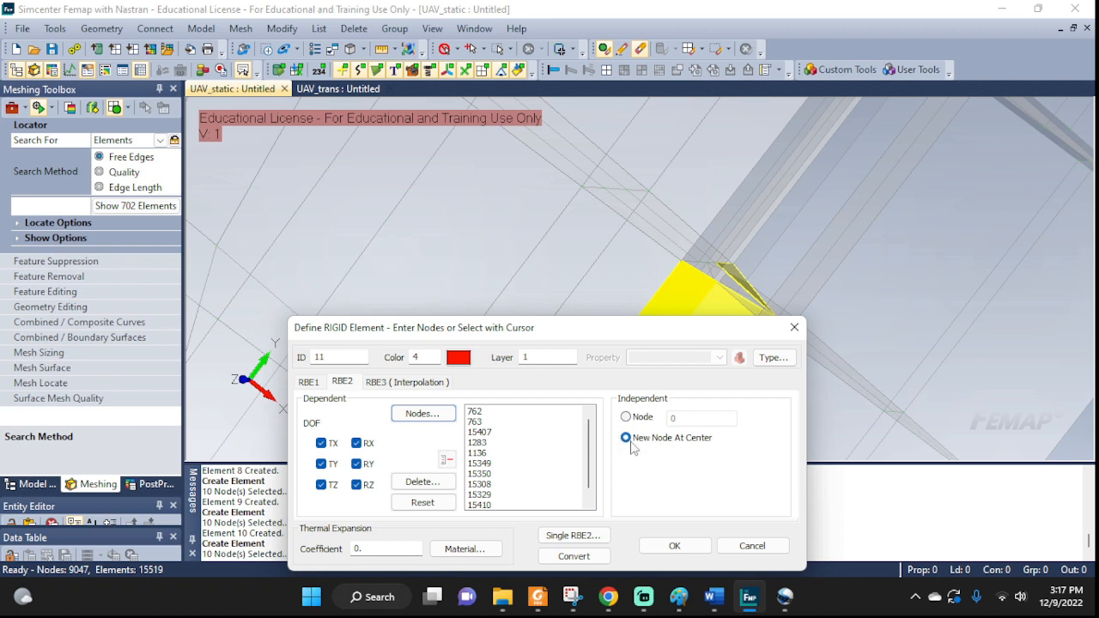
left_click(674, 546)
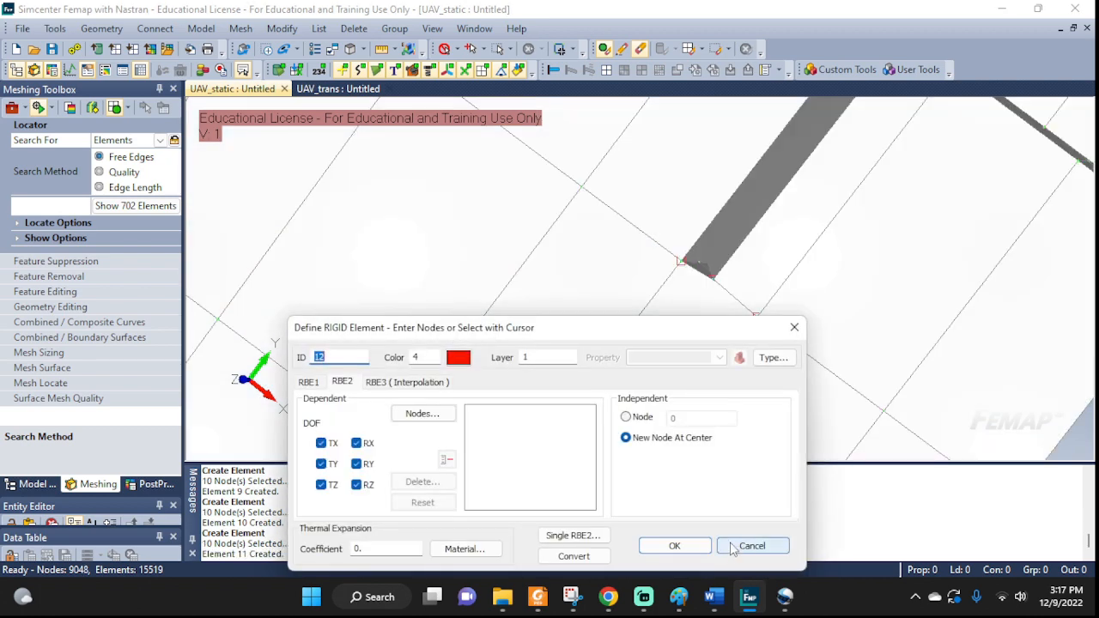
left_click(752, 546)
Display the model in wireframe at the new rigid element
scroll(765, 303, "up", 1)
mouse_move(758, 305)
middle_mouse_down()
mouse_move(798, 246)
mouse_move(761, 224)
mouse_move(767, 278)
mouse_move(713, 279)
mouse_move(725, 241)
mouse_move(772, 292)
middle_mouse_up()
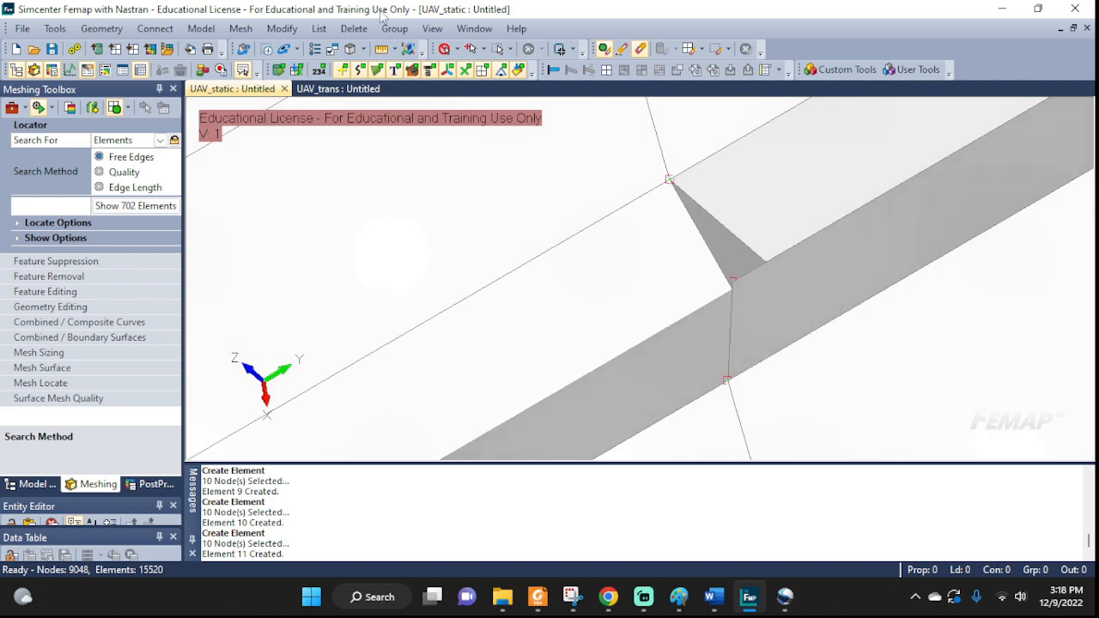
left_click(359, 49)
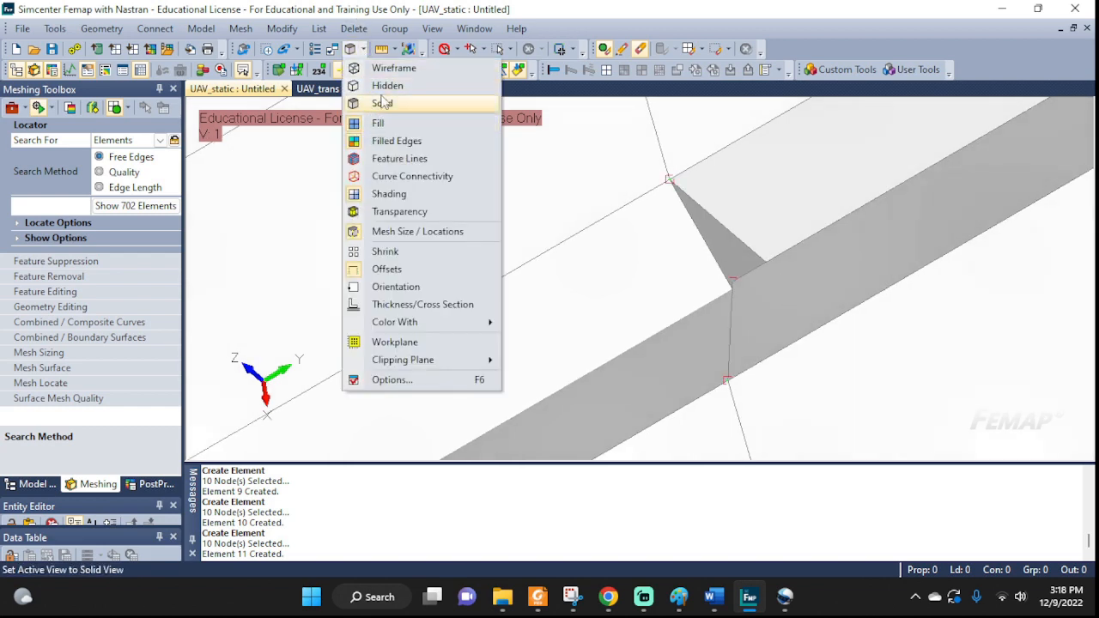
left_click(383, 68)
Examine how the new rigid element ties its center node to the surrounding mesh nodes and compare it with the neighbouring rigid element along the wing
middle_click_drag(925, 394, 872, 325)
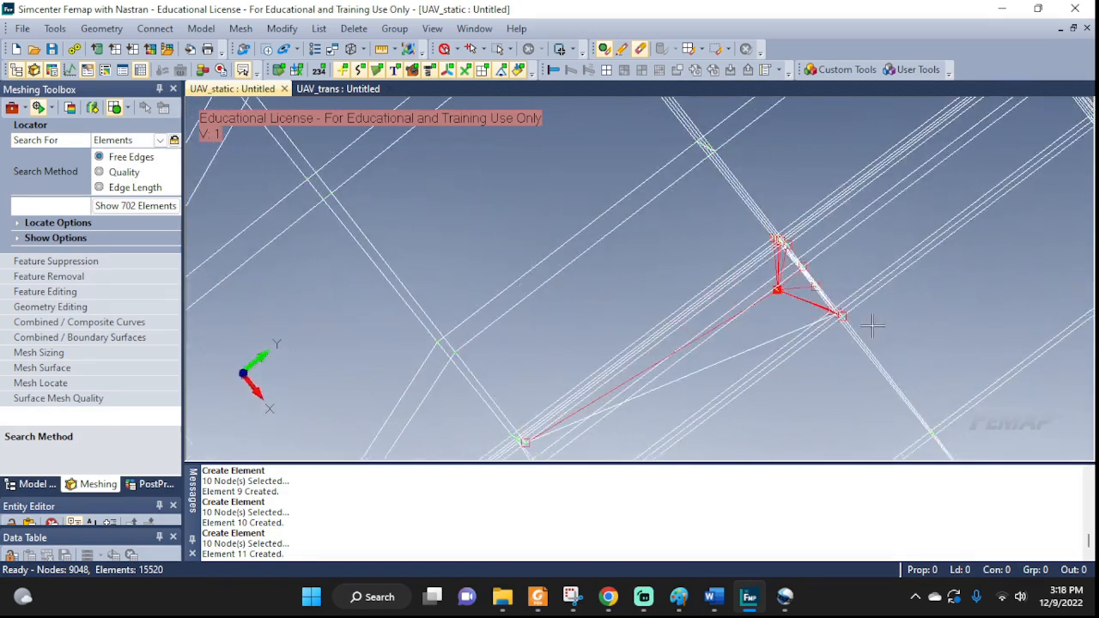
scroll(777, 299, "up", 6)
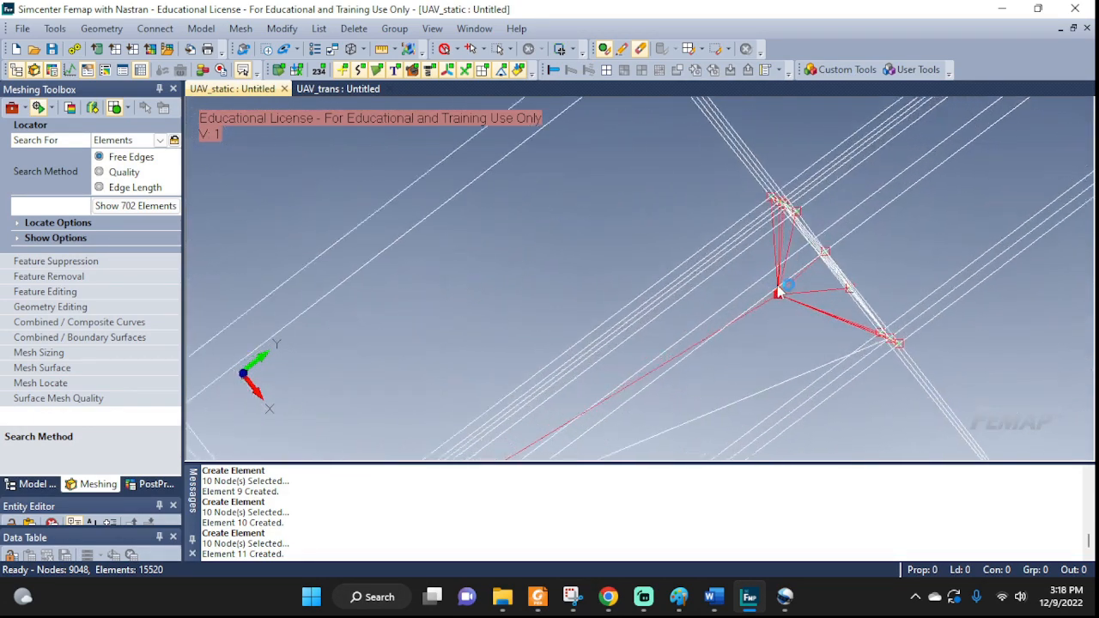
scroll(781, 304, "up", 3)
middle_click_drag(781, 303, 778, 277)
scroll(778, 271, "down", 5)
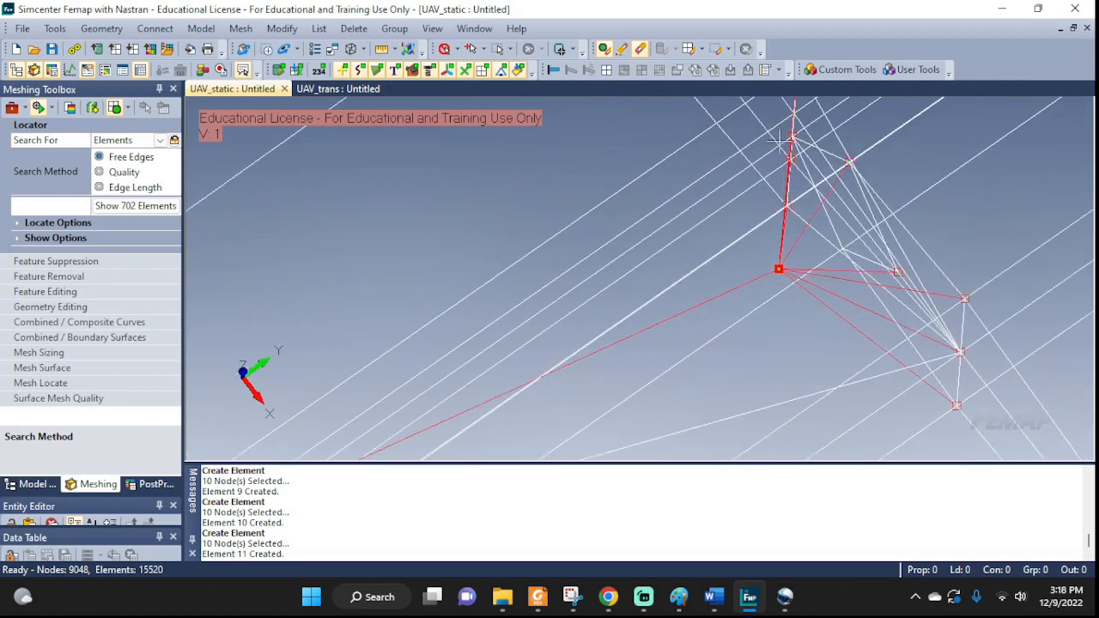
scroll(476, 379, "down", 1)
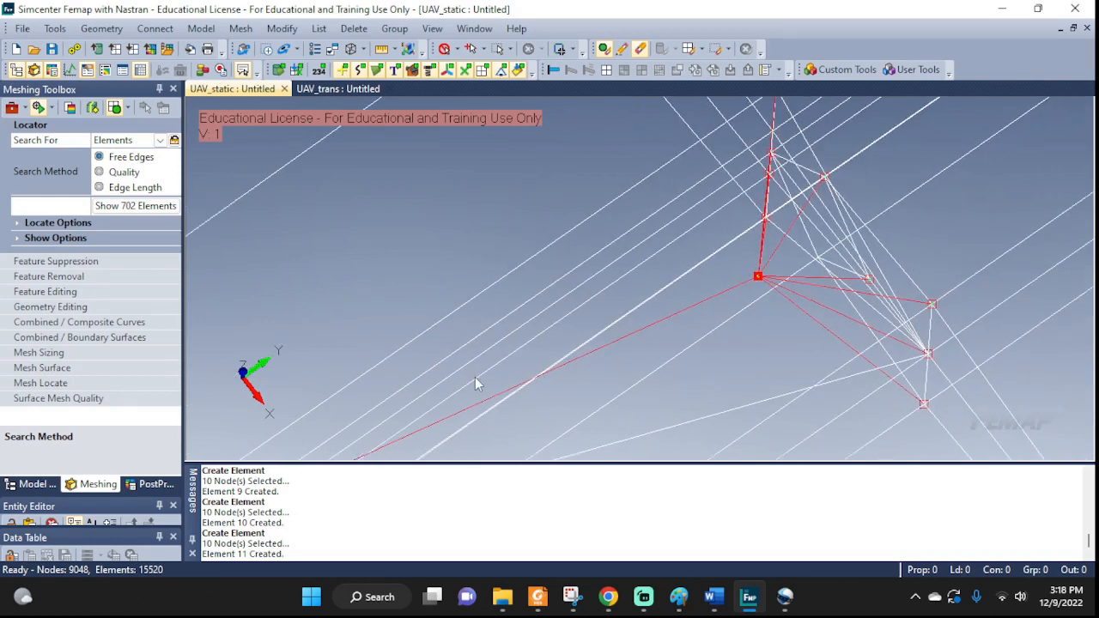
scroll(476, 379, "up", 2)
scroll(476, 378, "down", 6)
middle_click_drag(525, 406, 608, 319, "ctrl")
scroll(575, 354, "down", 4)
scroll(611, 320, "down", 6)
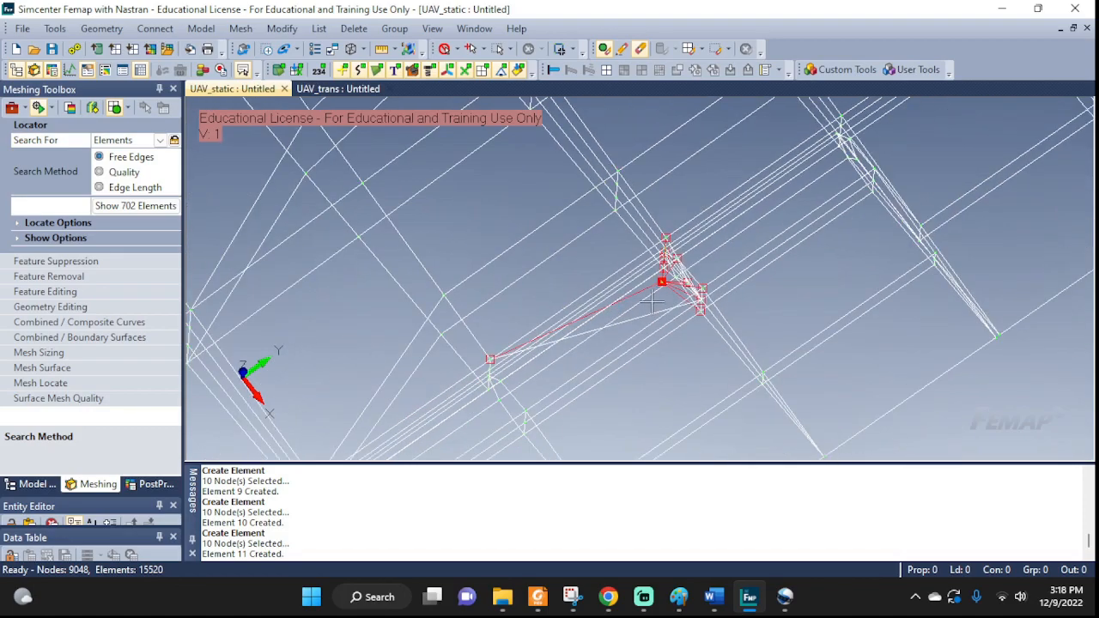
scroll(595, 345, "up", 4)
scroll(515, 388, "down", 3)
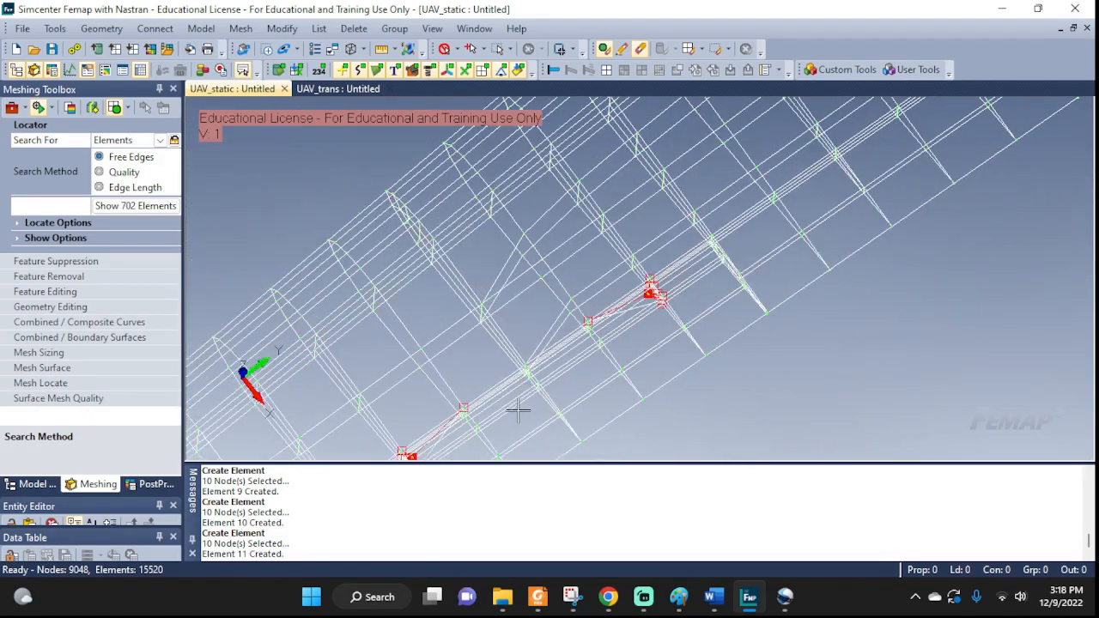
middle_click_drag(518, 409, 699, 284, "ctrl")
scroll(603, 319, "up", 3)
scroll(563, 328, "up", 8)
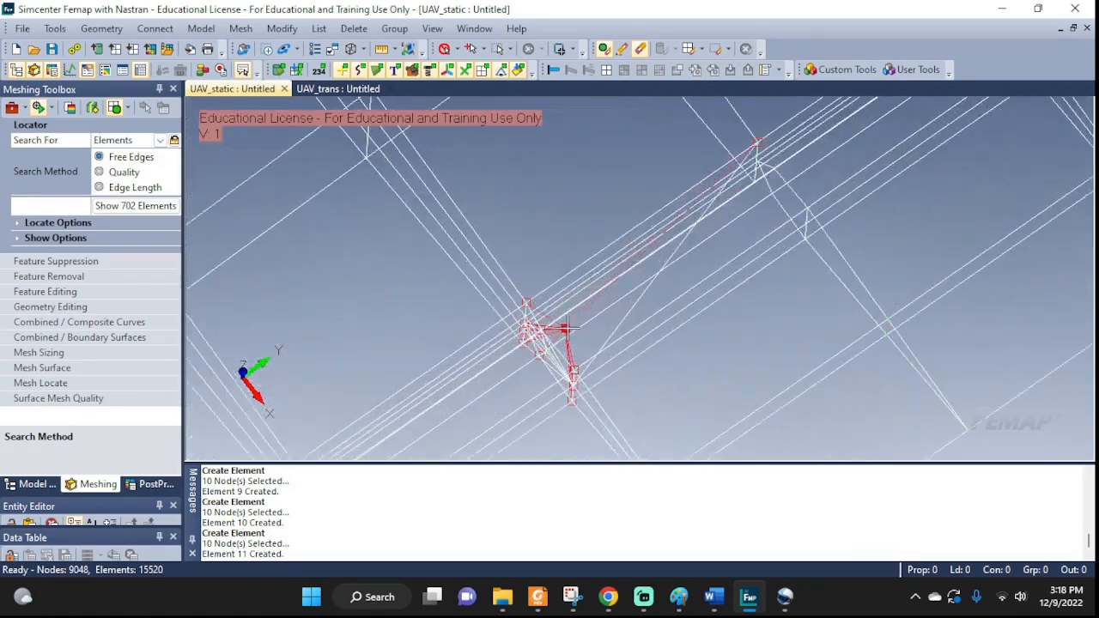
Open the existing rigid elements for editing, starting with the RBE2 definition of element 1
middle_click_drag(650, 400, 568, 397)
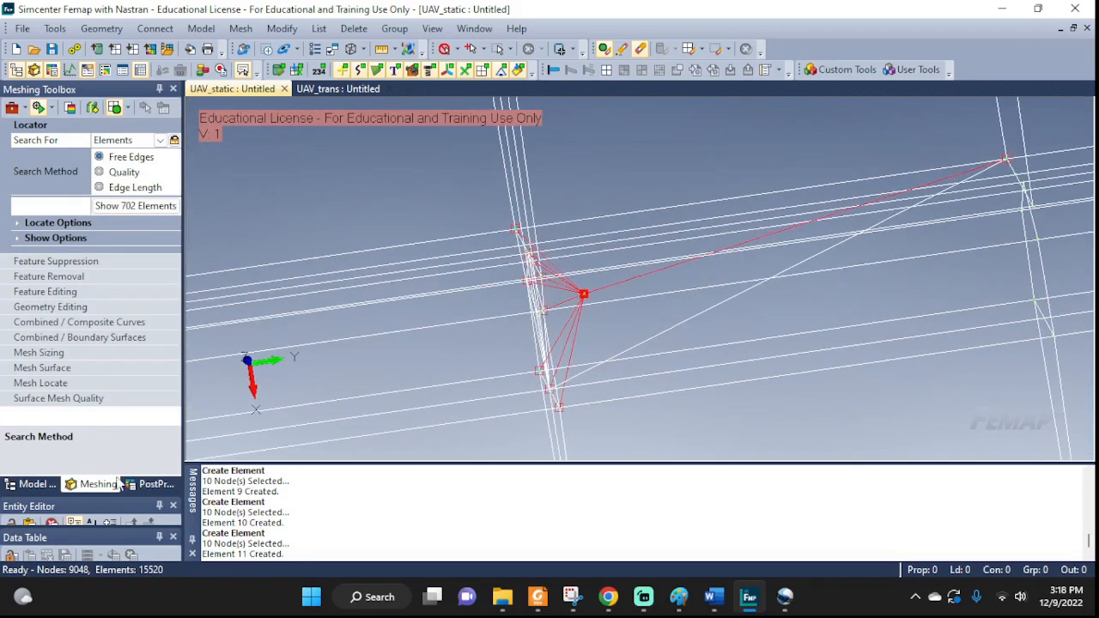
left_click(32, 485)
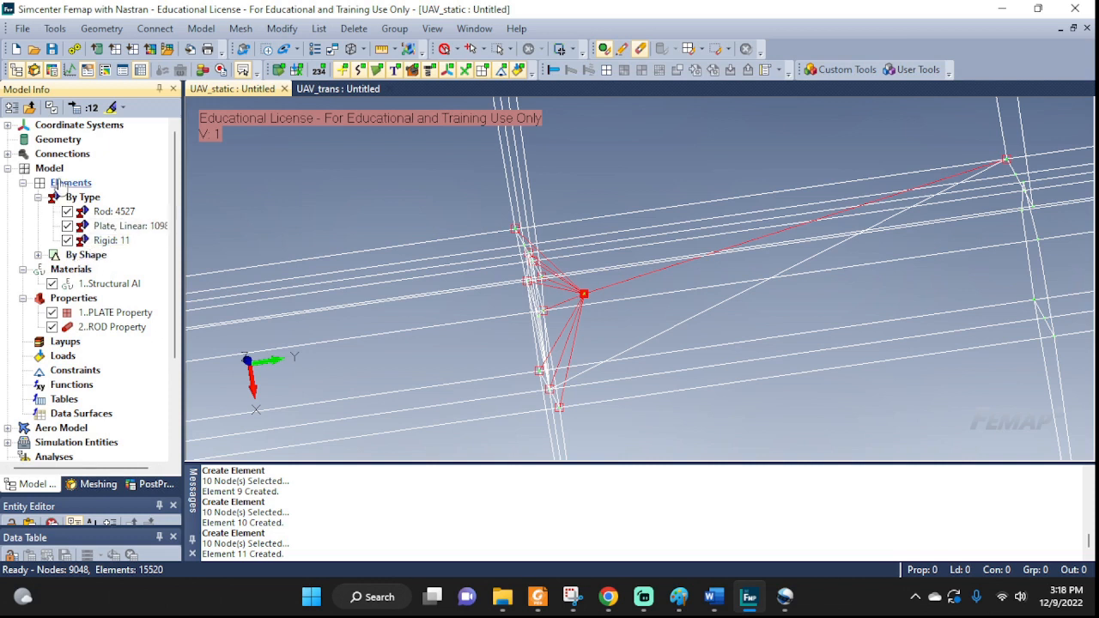
left_click(109, 243)
right_click(110, 247)
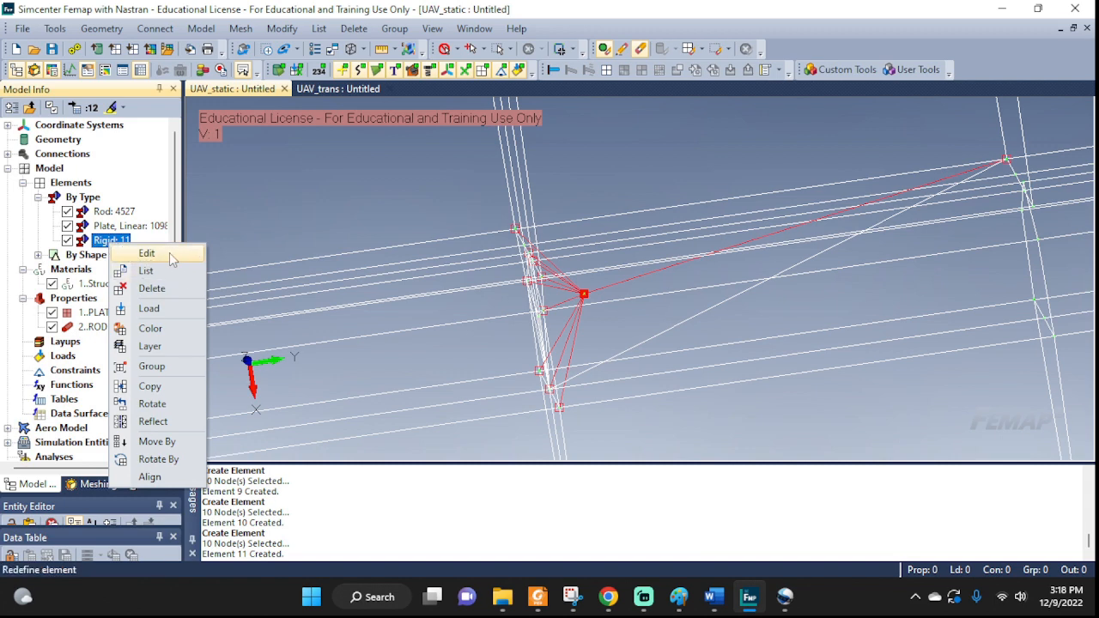
left_click(169, 253)
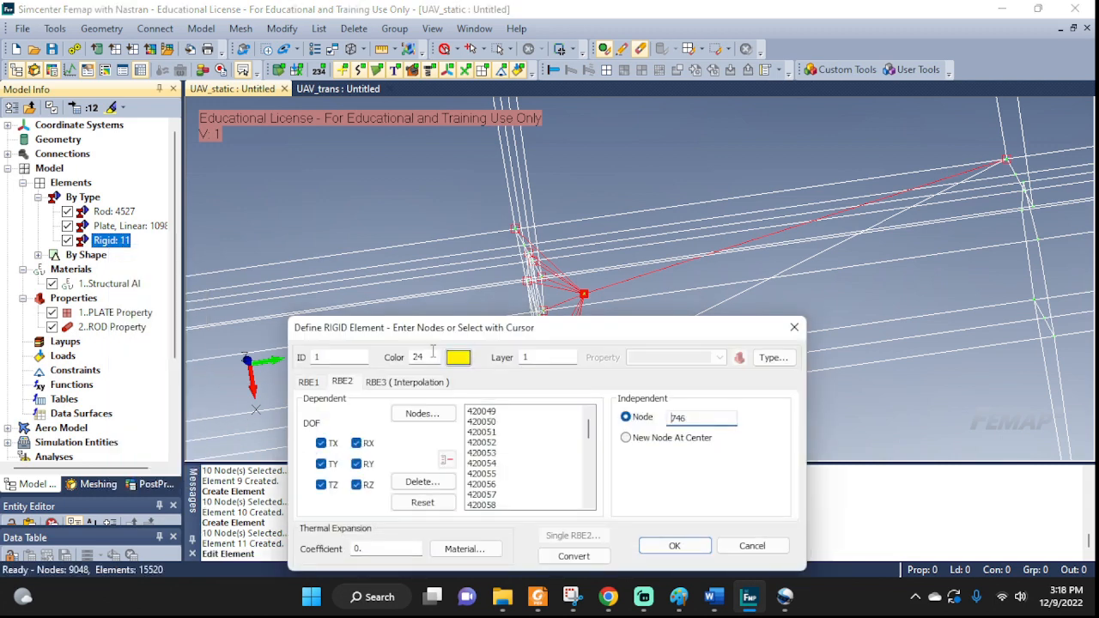
Examine rigid element 1's definition and locate the yellow rigid elements beneath the UAV fuselage
scroll(945, 307, "down", 13)
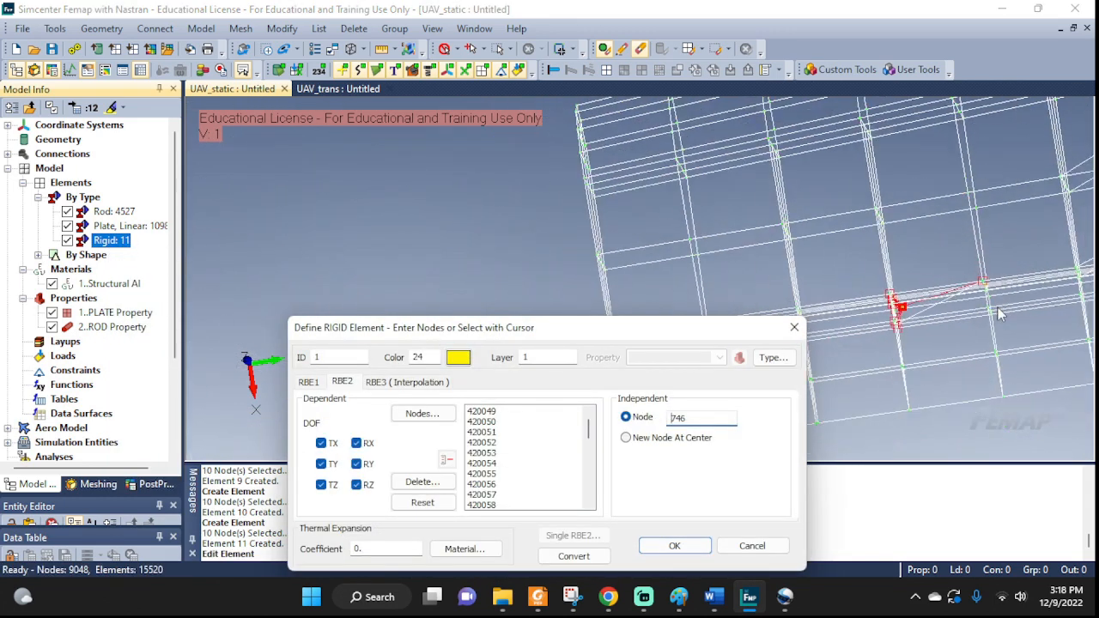
scroll(998, 309, "down", 8)
middle_click_drag(1022, 285, 579, 256, "ctrl")
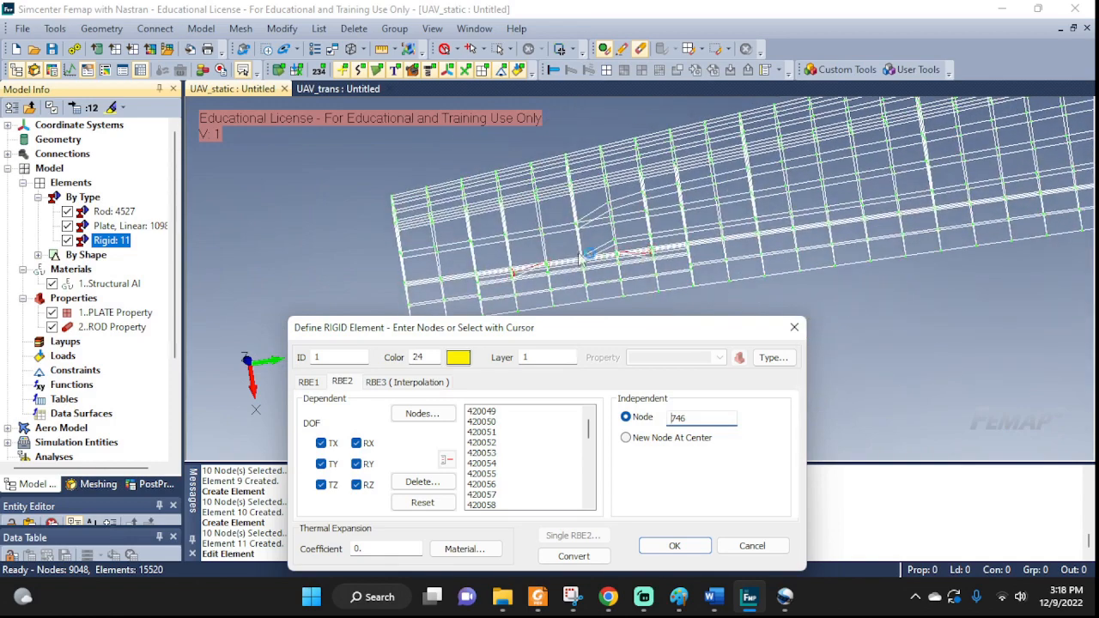
scroll(983, 297, "down", 10)
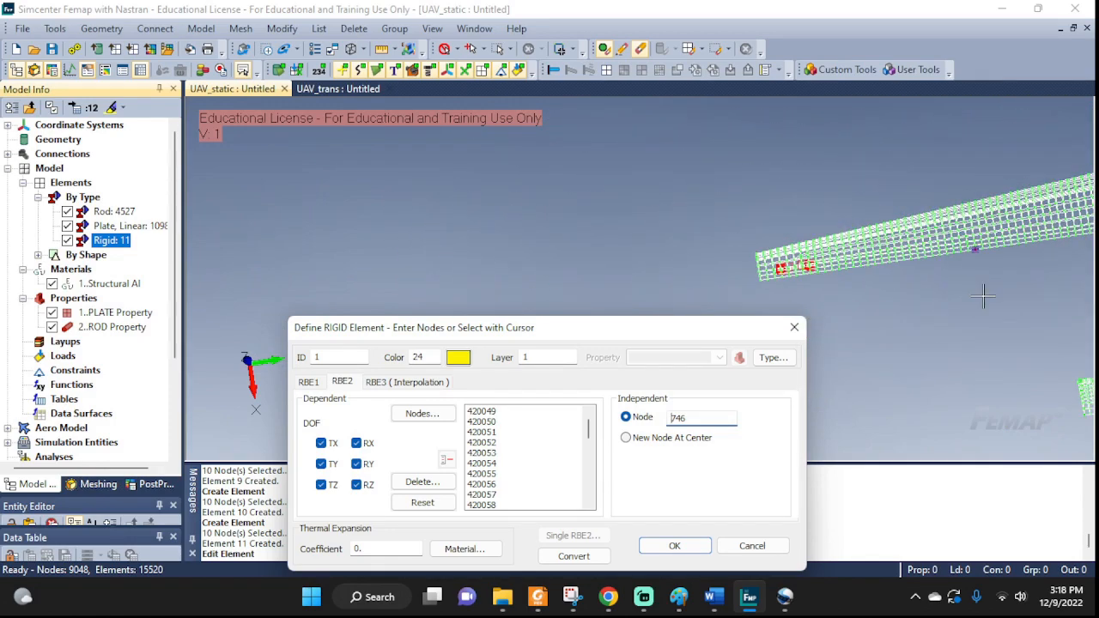
middle_click_drag(983, 296, 857, 273)
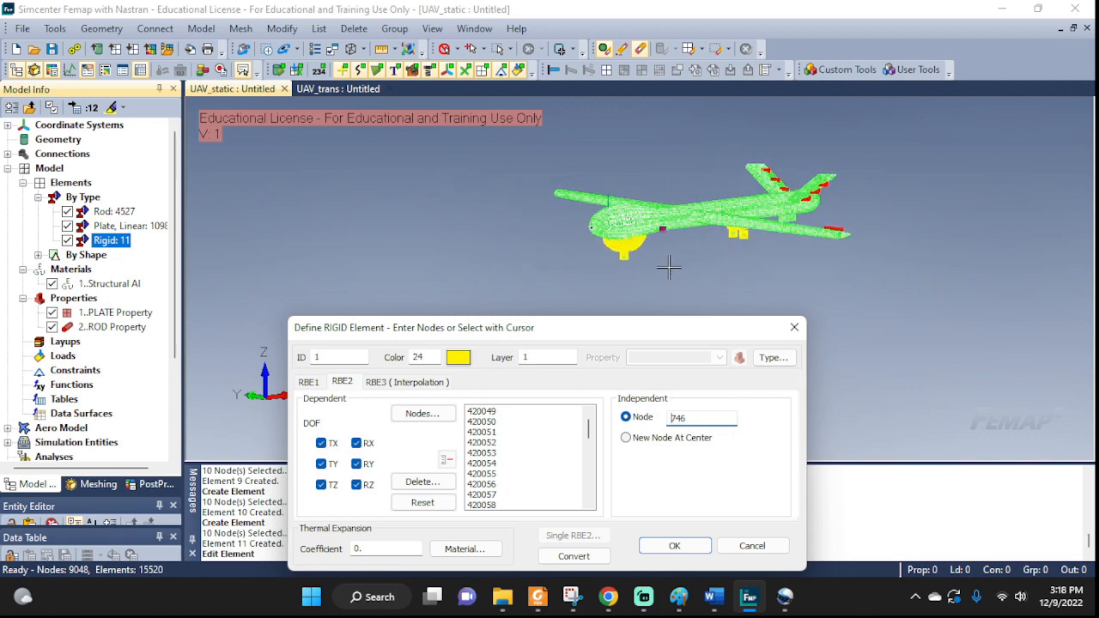
scroll(653, 266, "up", 5)
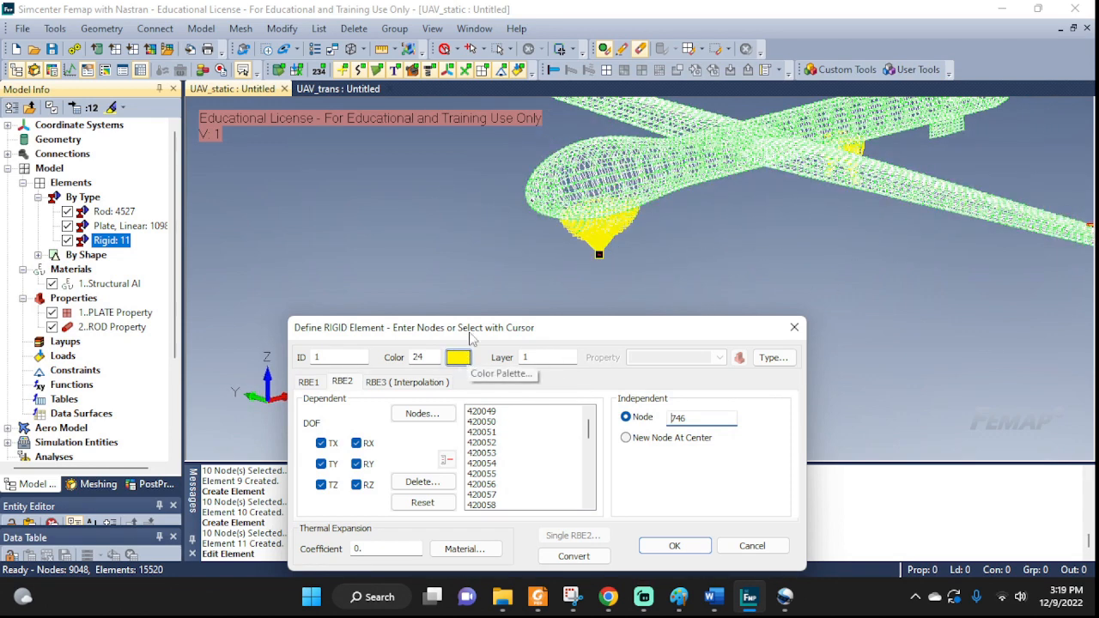
Advance to the definition of rigid element 4 and examine the red rigid elements on the wing and tail surfaces
left_click(675, 546)
left_click(677, 548)
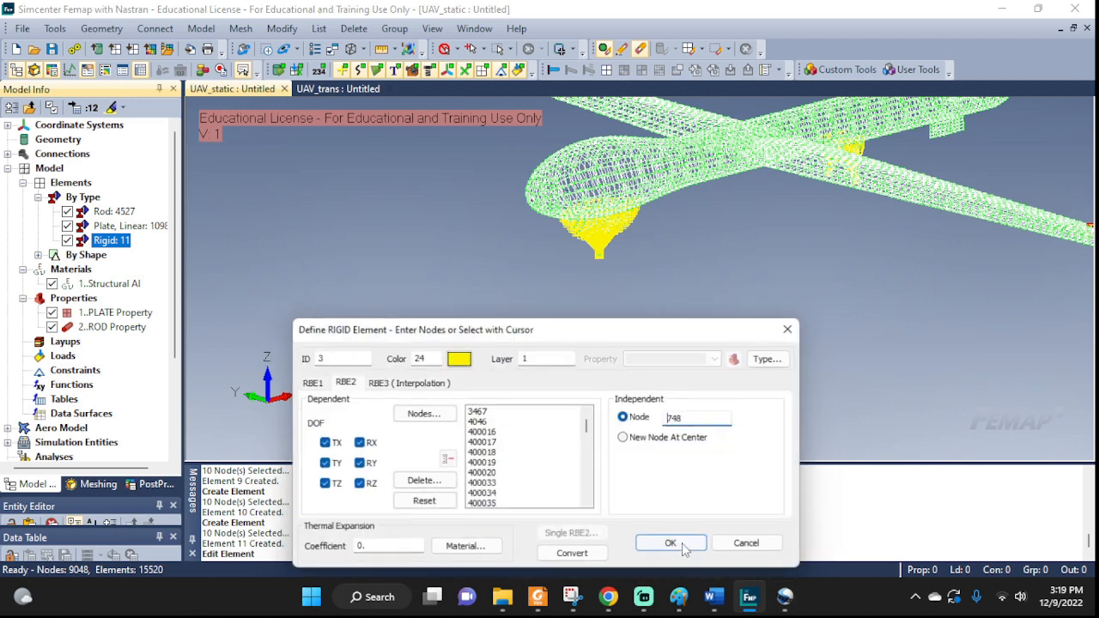
left_click(678, 543)
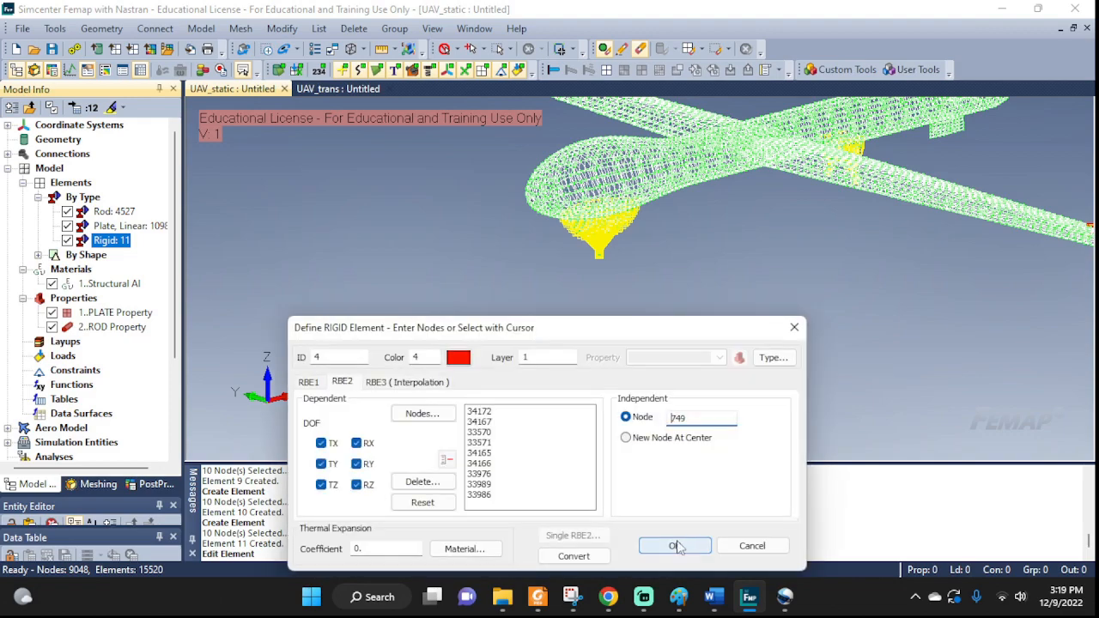
middle_click_drag(898, 254, 1011, 264)
scroll(1012, 265, "up", 3)
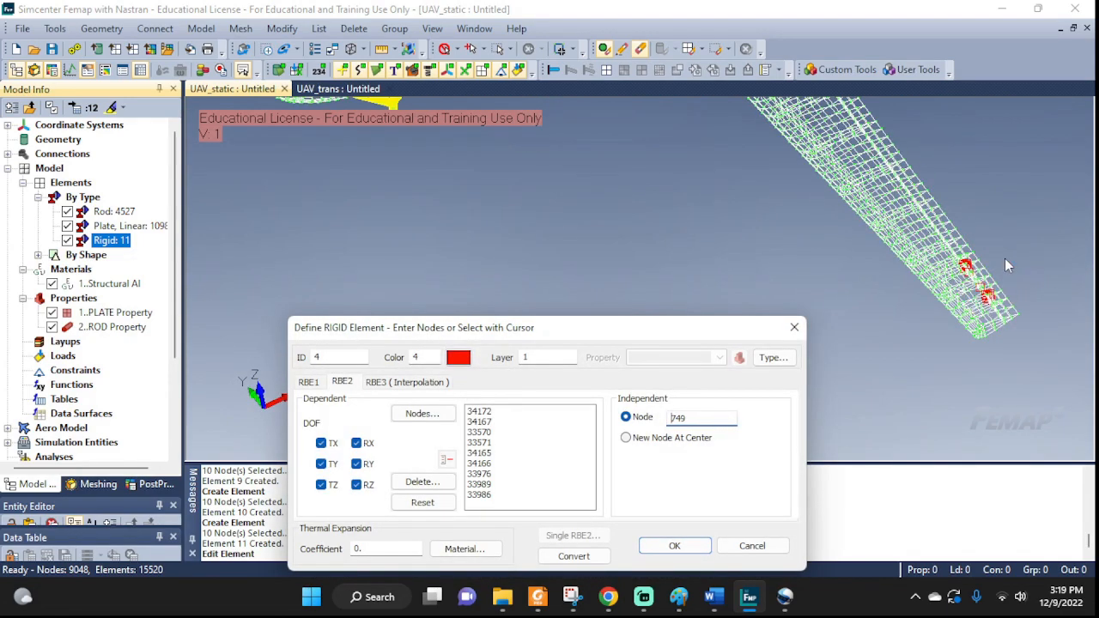
scroll(900, 243, "down", 3)
middle_click_drag(933, 241, 963, 323)
scroll(959, 315, "up", 5)
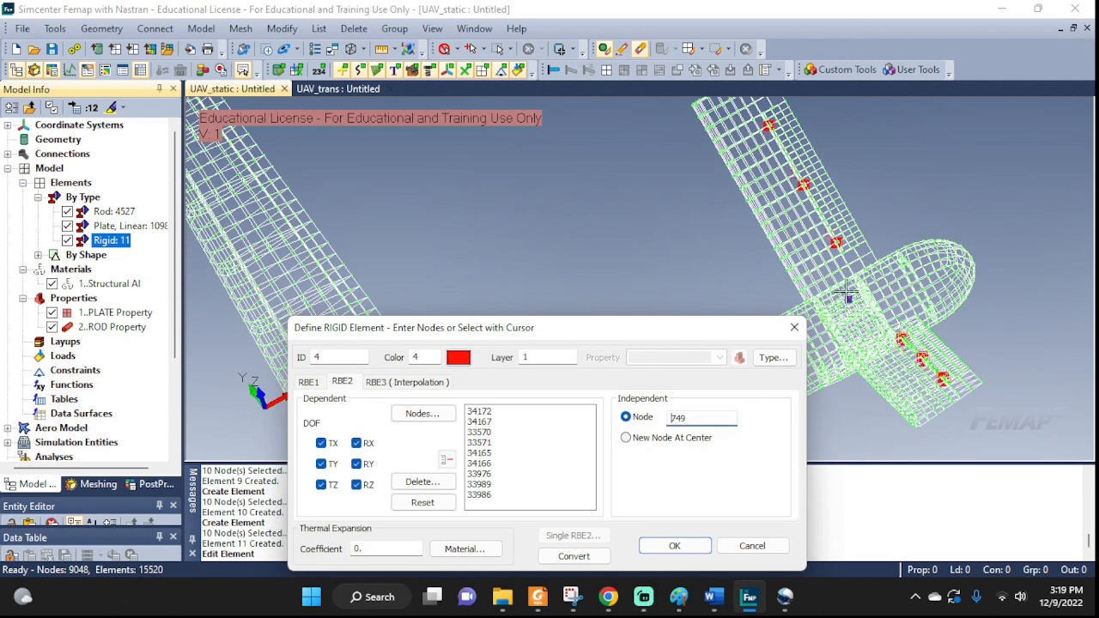
scroll(908, 382, "down", 3)
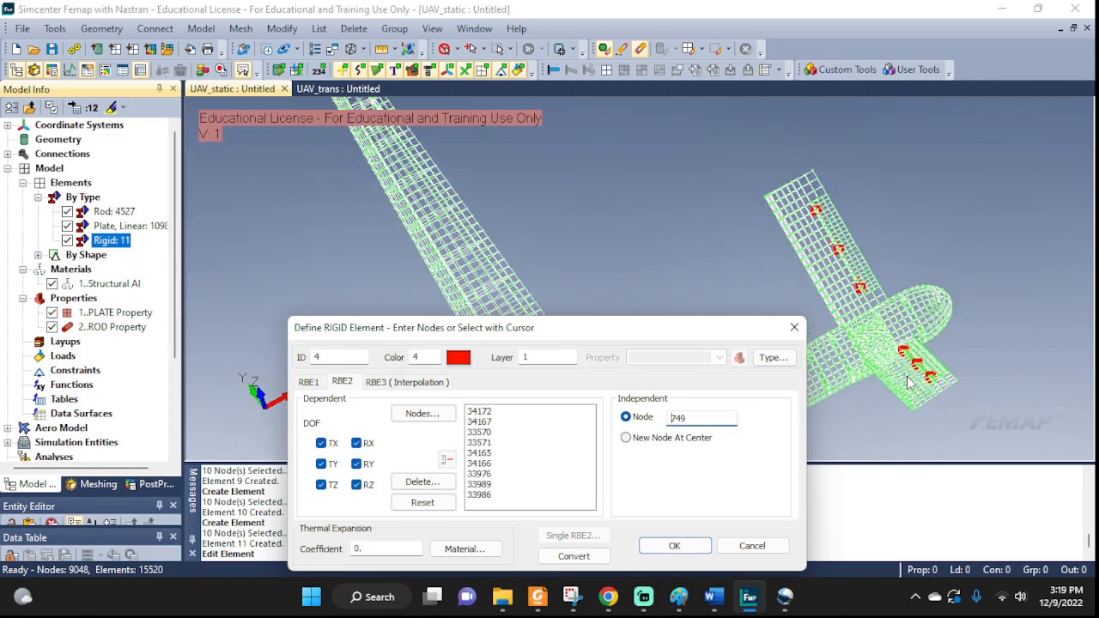
scroll(908, 382, "down", 3)
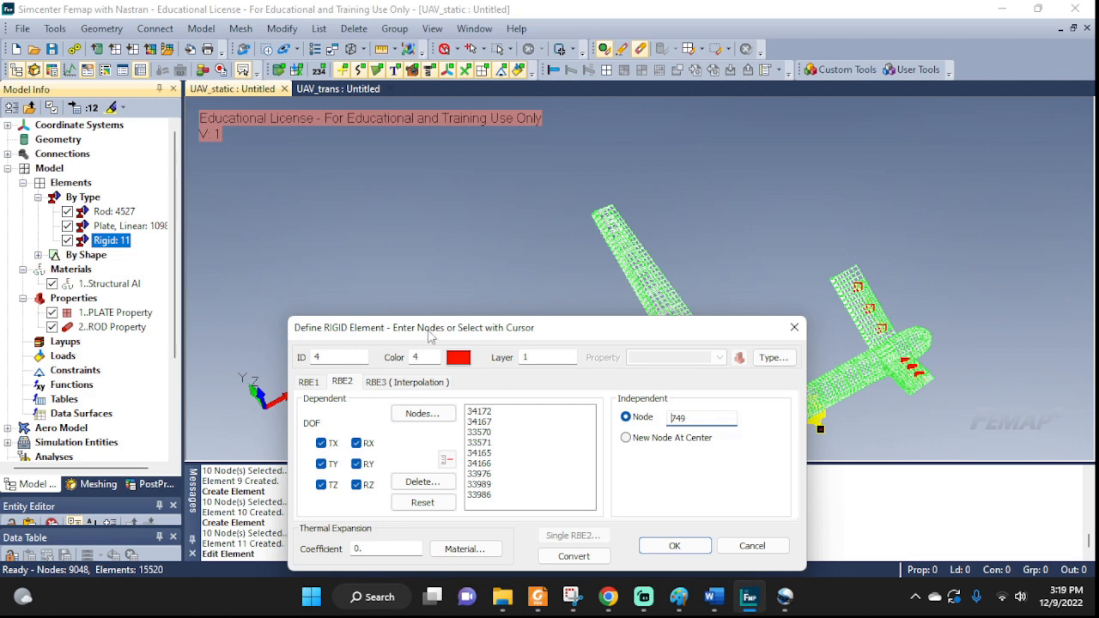
Review the dependent and independent nodes of rigid element 4 and cancel the element editing
left_click_drag(431, 336, 409, 259)
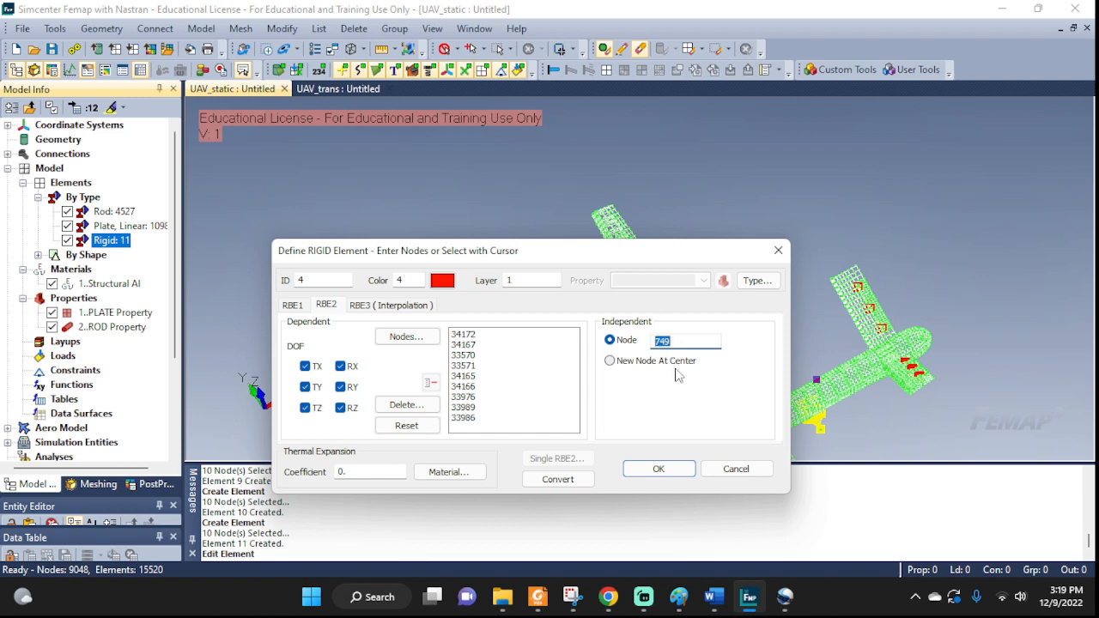
scroll(853, 386, "down", 3)
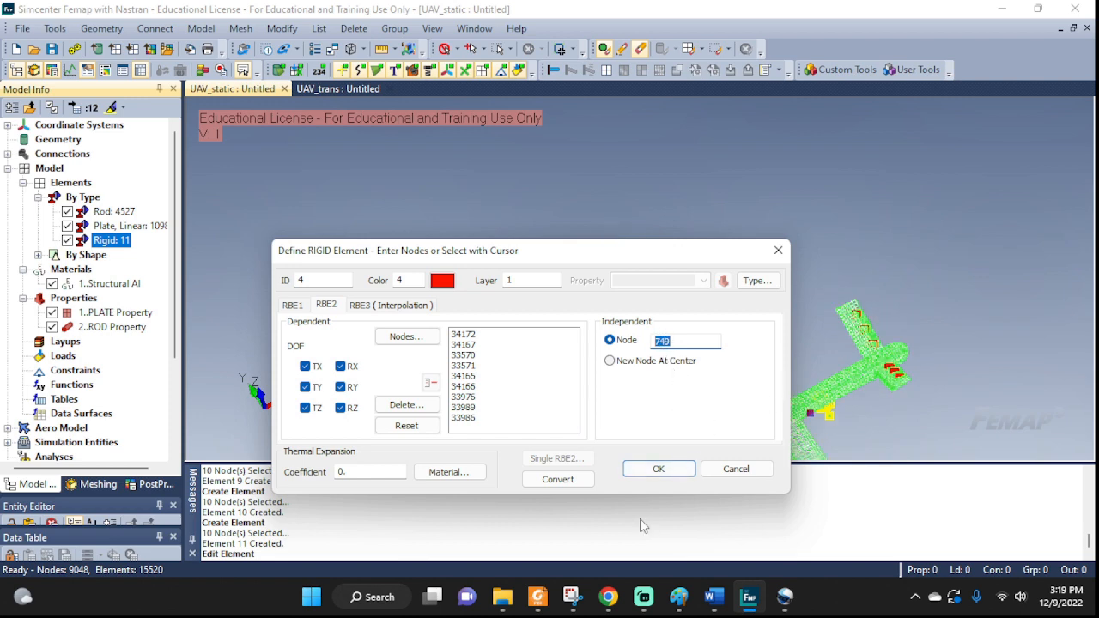
left_click(771, 475)
Examine where the rigid elements sit across the whole UAV and how one on the tail ties its center node to the mesh
scroll(835, 405, "down", 3)
middle_click_drag(921, 445, 777, 304)
scroll(745, 342, "down", 2)
mouse_move(741, 349)
middle_mouse_down()
mouse_move(760, 277)
mouse_move(750, 331)
middle_mouse_up()
scroll(680, 354, "up", 2)
scroll(680, 354, "up", 3)
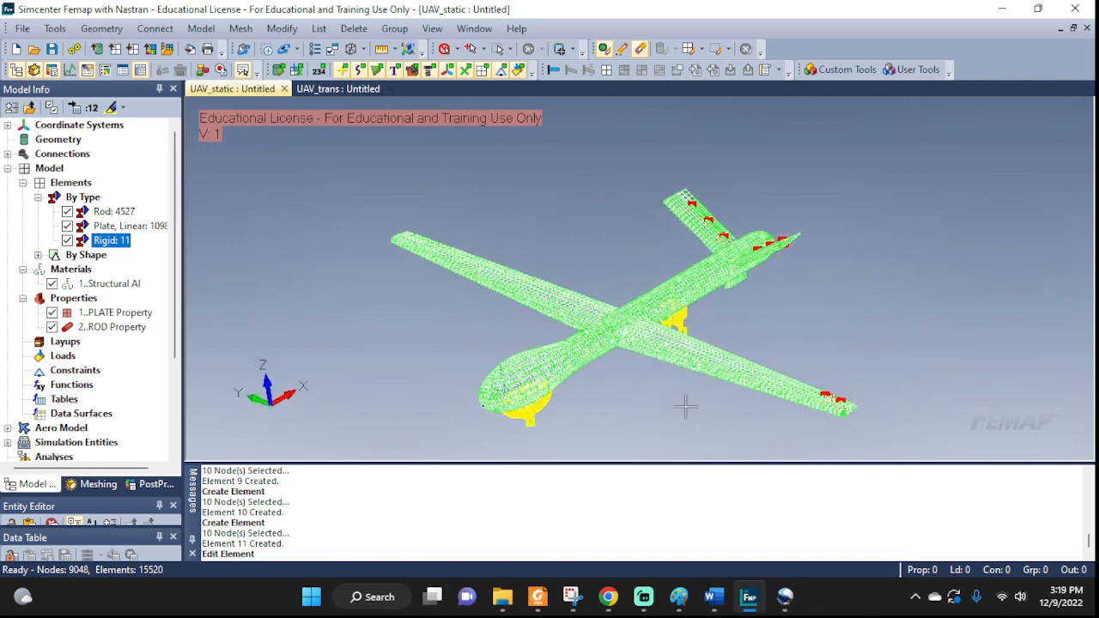
scroll(635, 424, "up", 2)
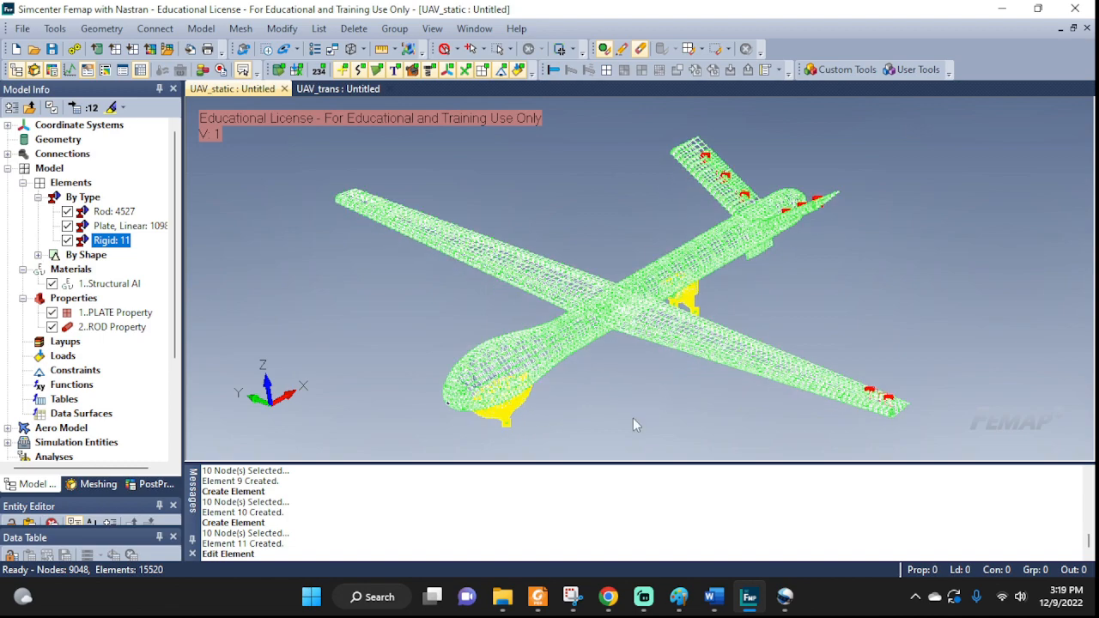
middle_click_drag(650, 419, 554, 418)
scroll(906, 292, "up", 15)
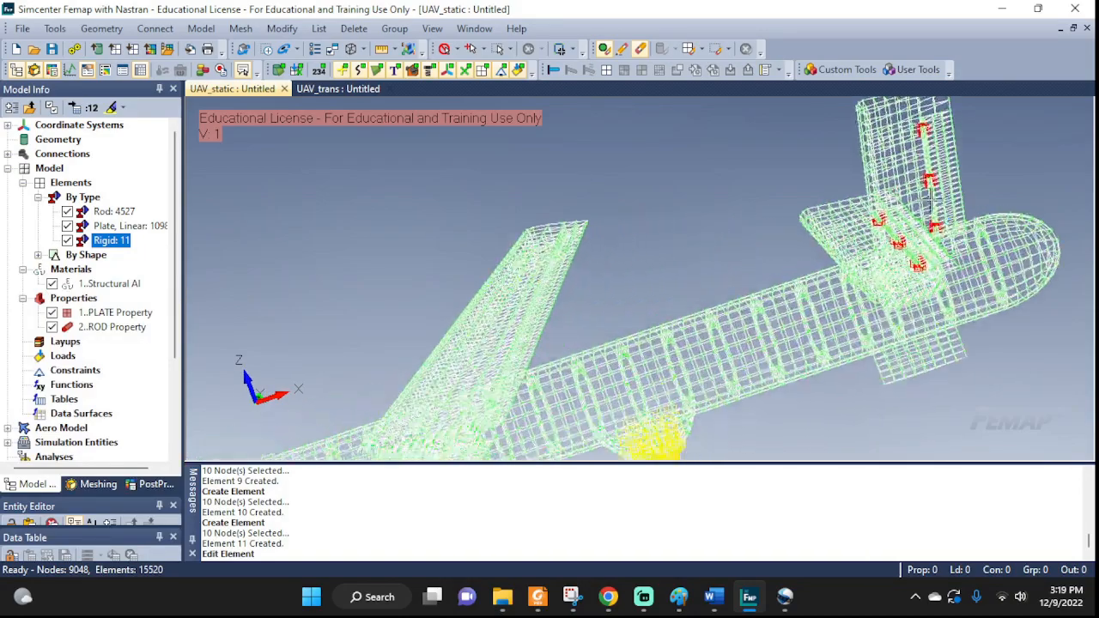
scroll(937, 219, "up", 10)
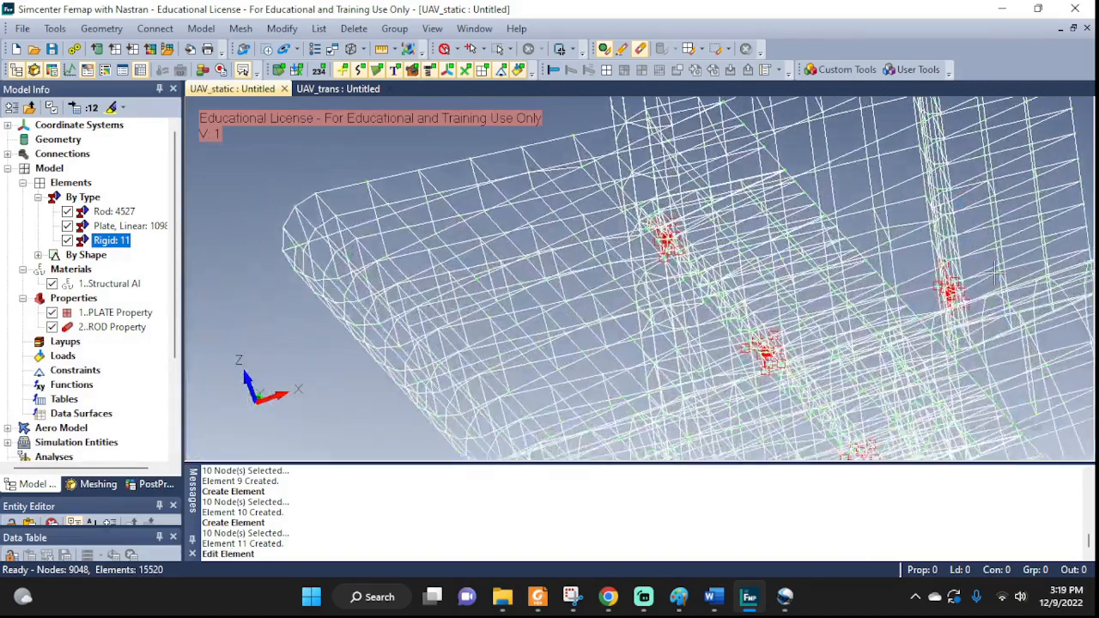
scroll(1012, 321, "up", 10)
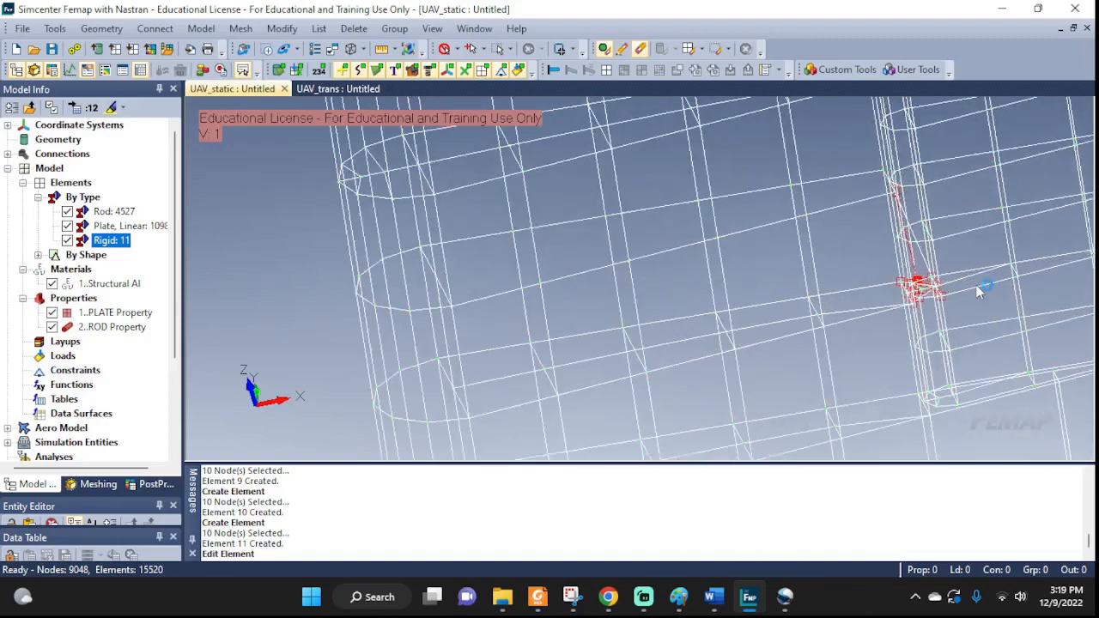
scroll(893, 316, "up", 10)
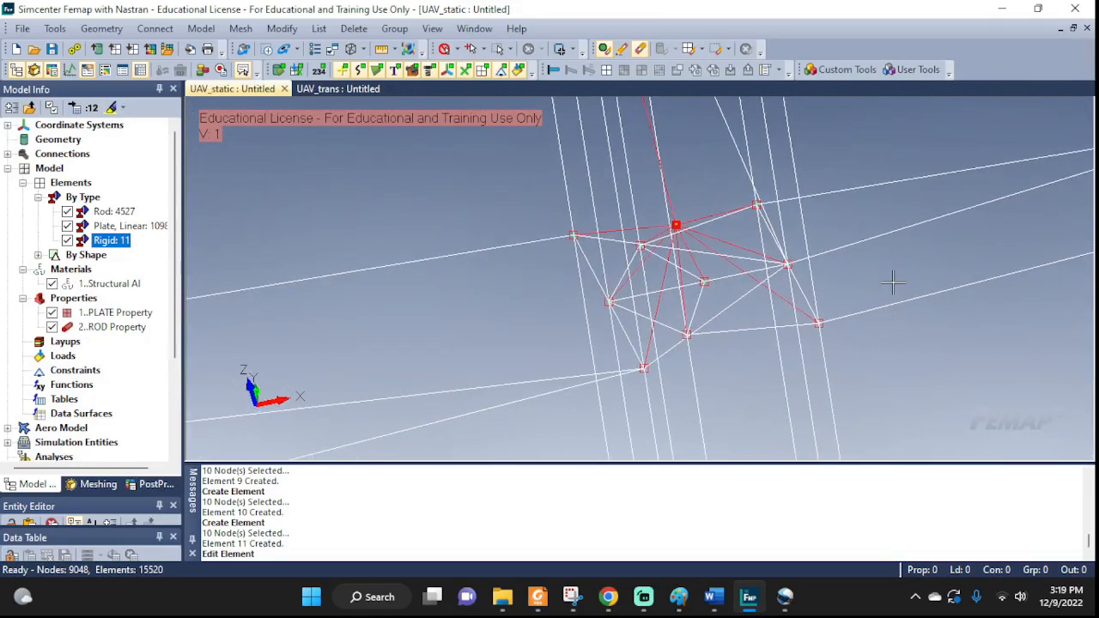